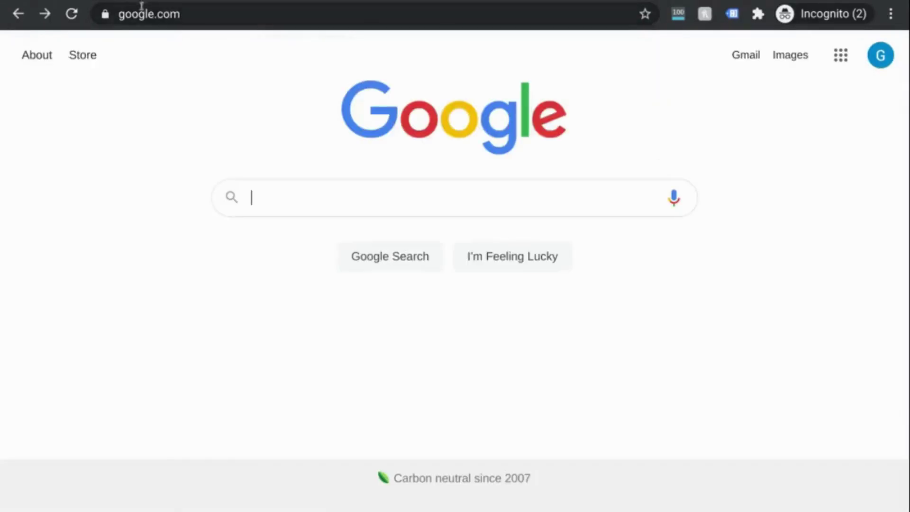
Go from Google Search to analytics.google.com using the address-bar suggestion.
click(126, 14)
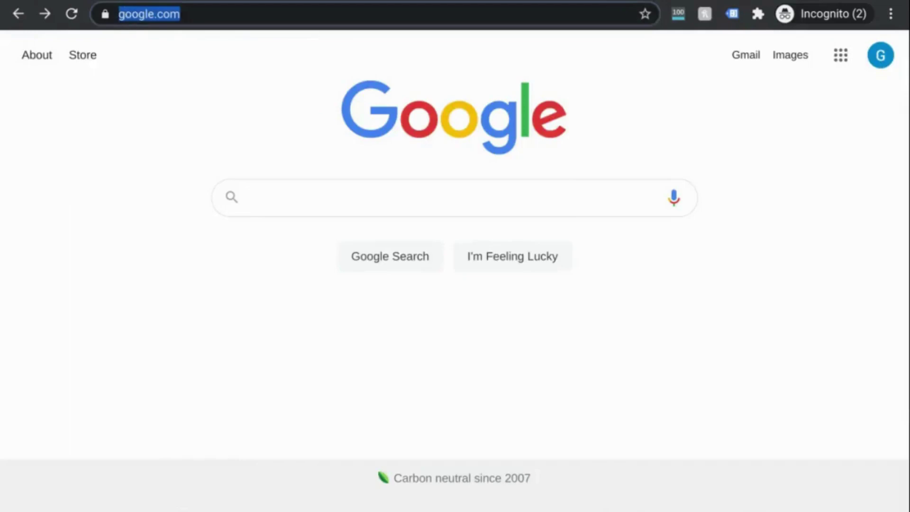
text(ana)
key(Return)
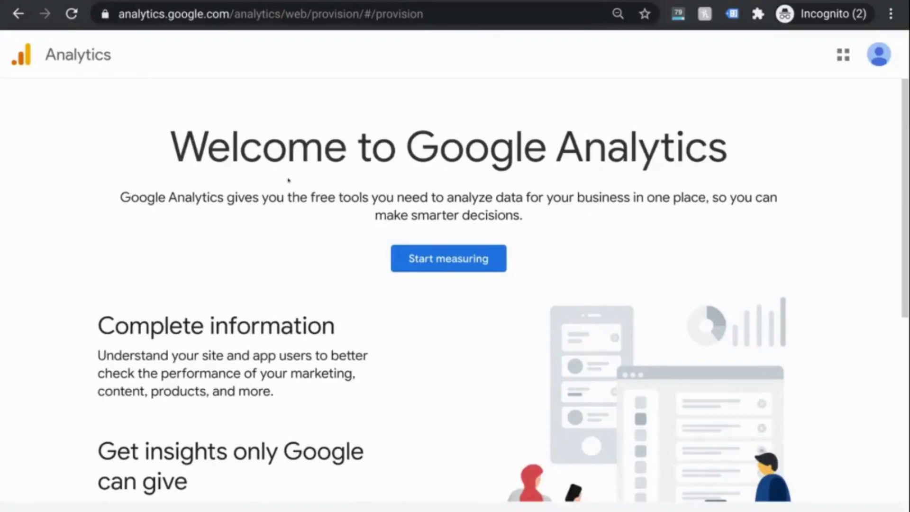
Start measuring from the Google Analytics welcome page.
scroll(289, 181, down, 3)
scroll(370, 186, down, 4)
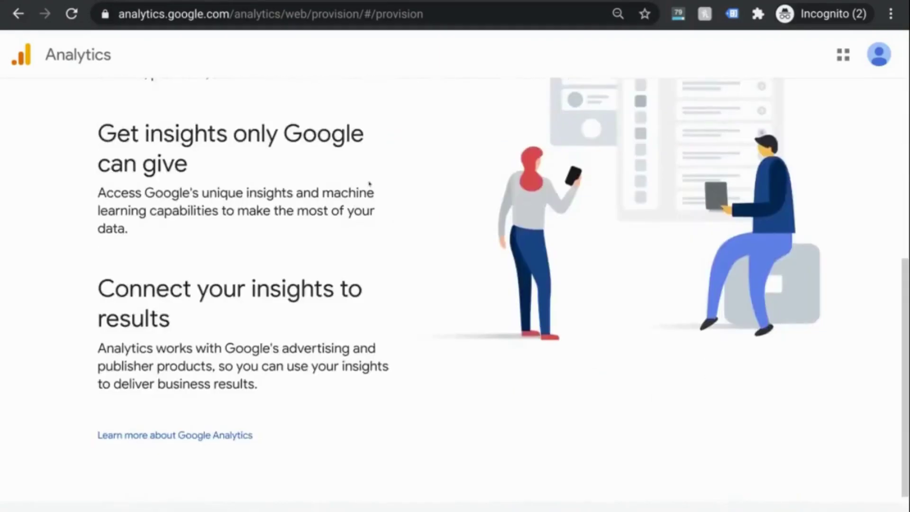
scroll(369, 185, up, 7)
click(447, 265)
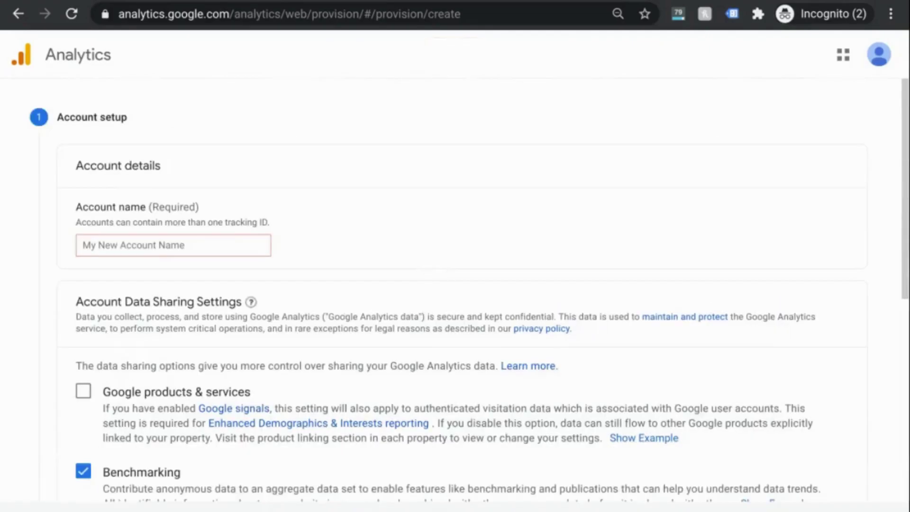
Go to Admin and choose Create Account to reach the Account setup form.
scroll(322, 276, down, 1)
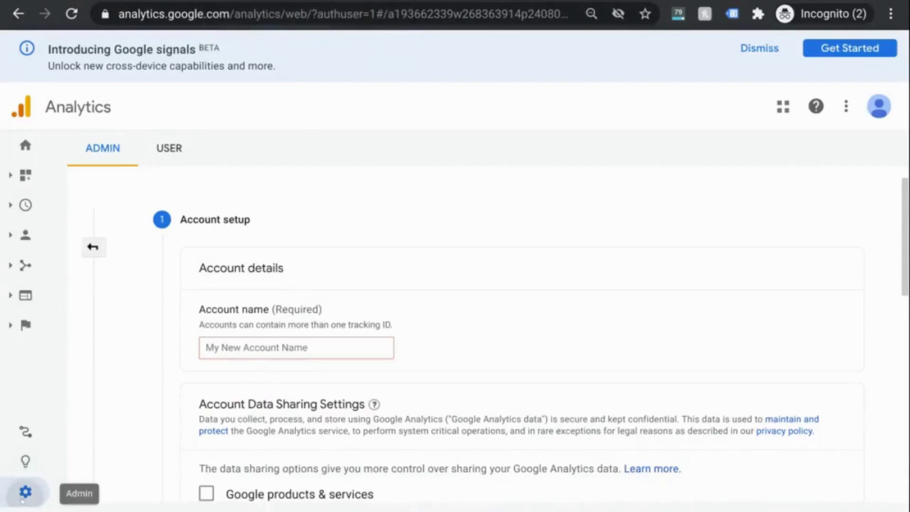
click(41, 474)
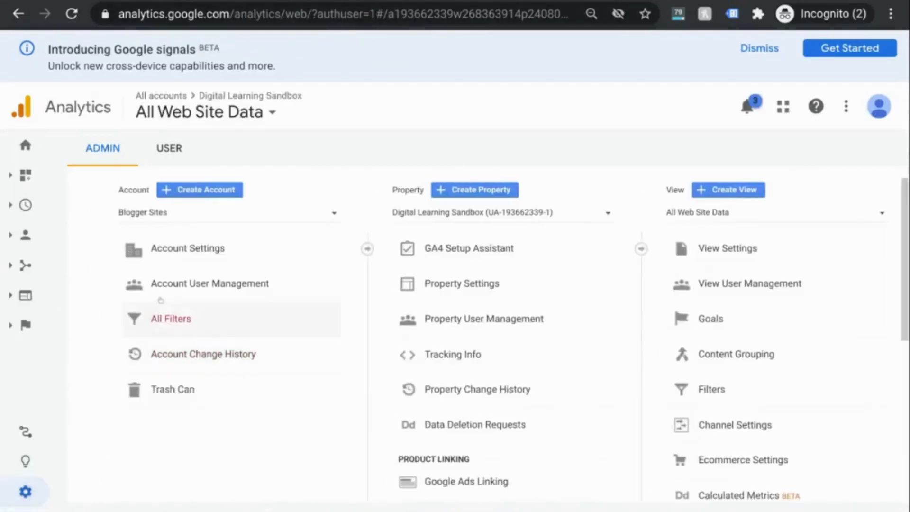
click(225, 191)
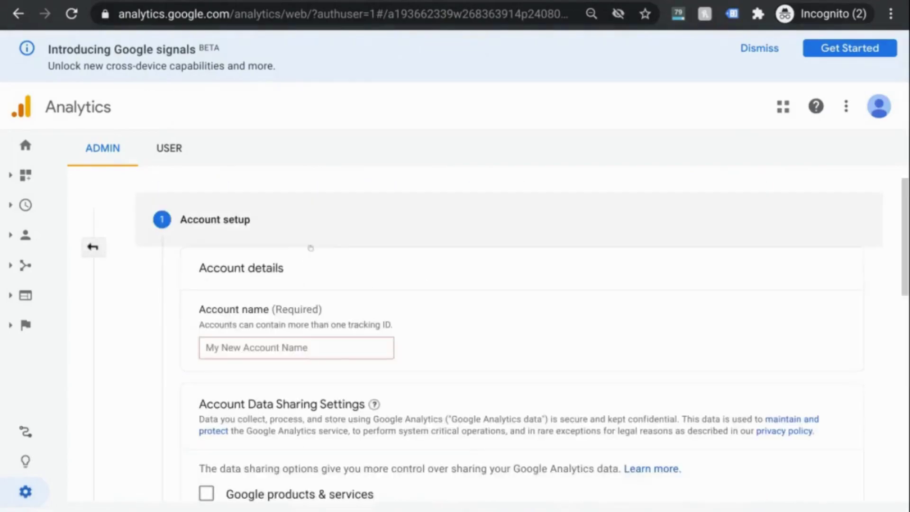
scroll(538, 264, down, 2)
scroll(538, 263, down, 7)
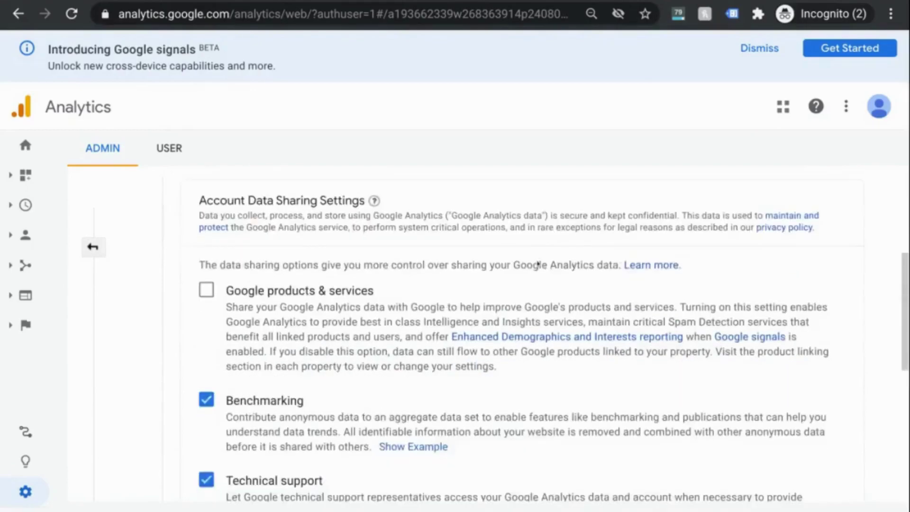
scroll(538, 263, down, 2)
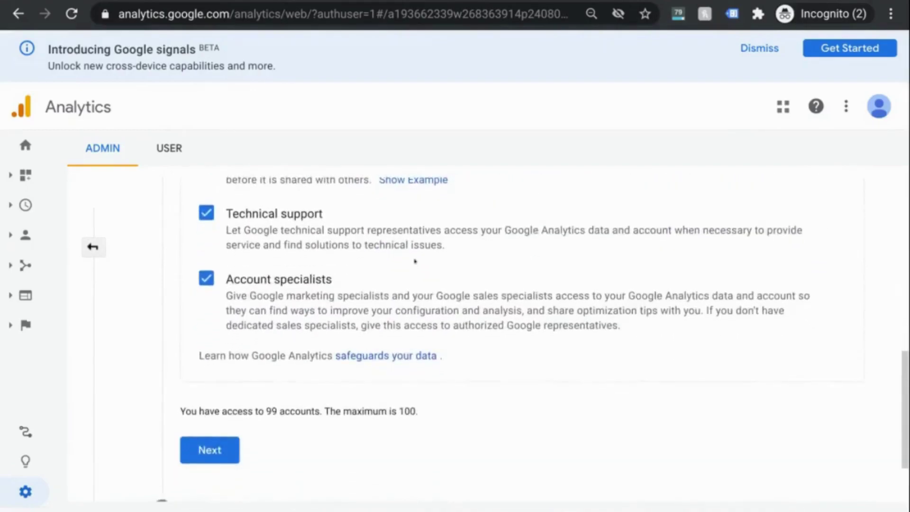
scroll(280, 260, down, 3)
scroll(280, 260, up, 10)
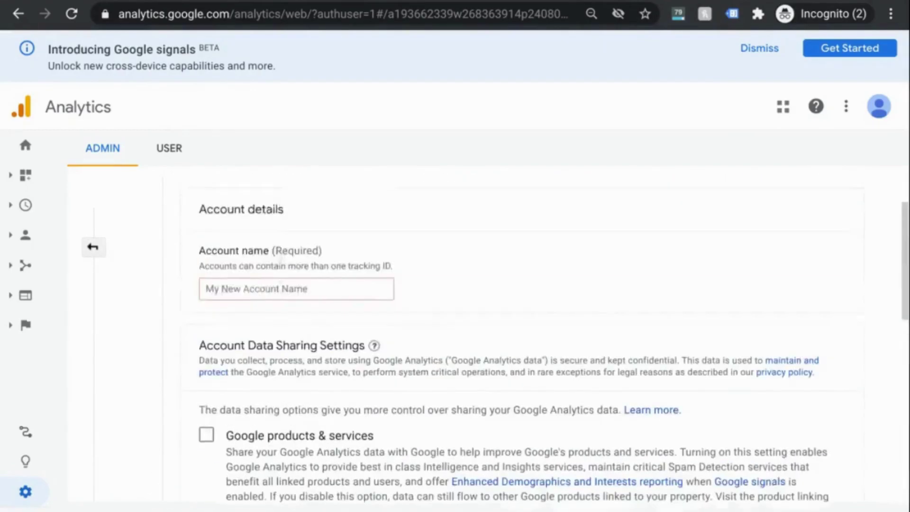
Name the new account 'Digital Learning Sandbox'.
click(103, 1)
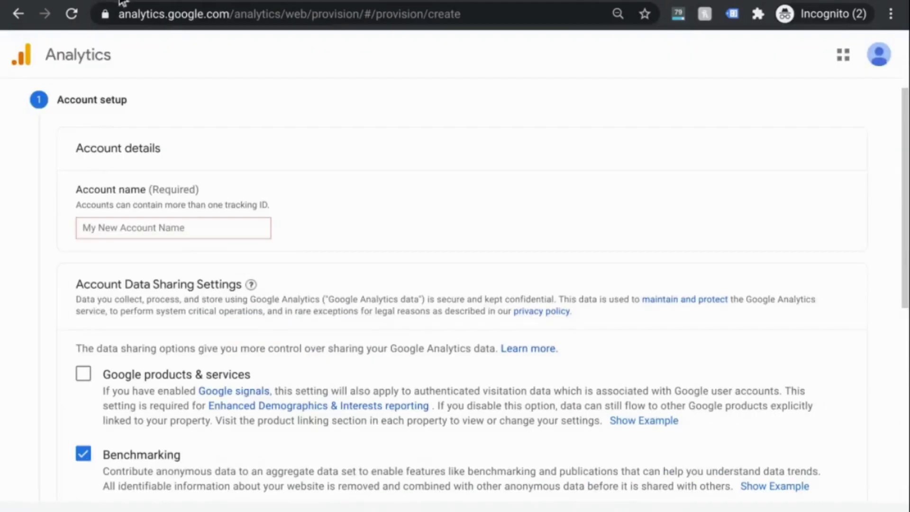
click(229, 223)
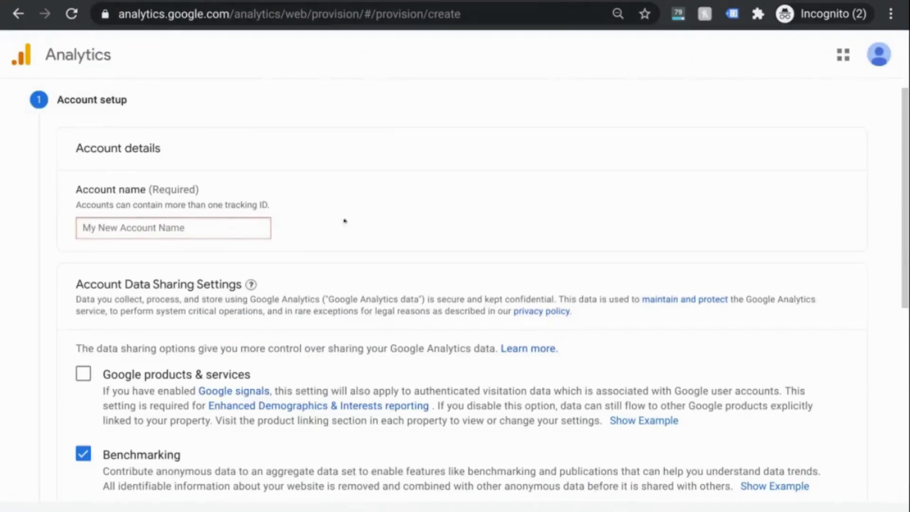
scroll(532, 223, down, 5)
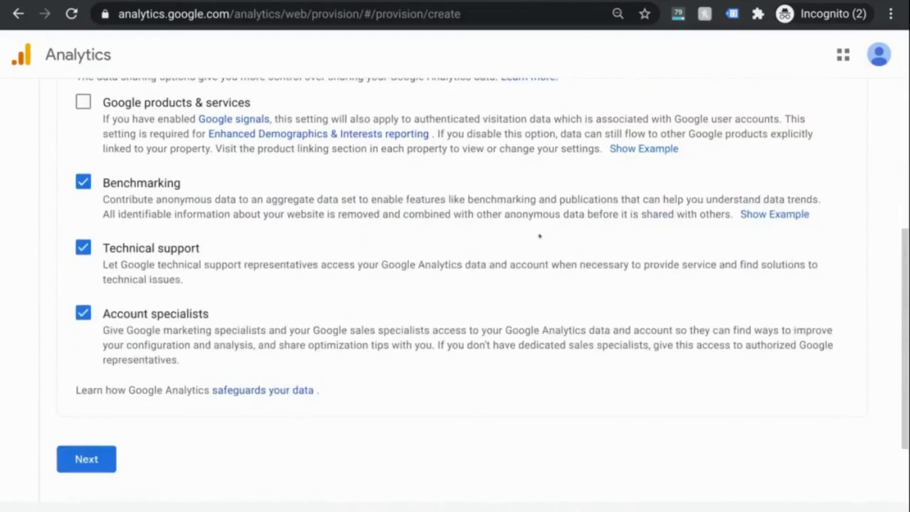
scroll(540, 236, up, 5)
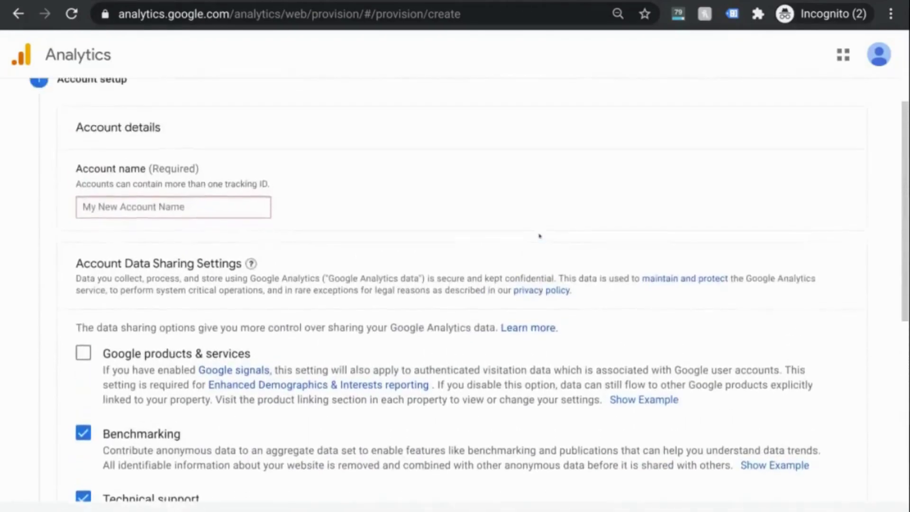
scroll(539, 235, up, 1)
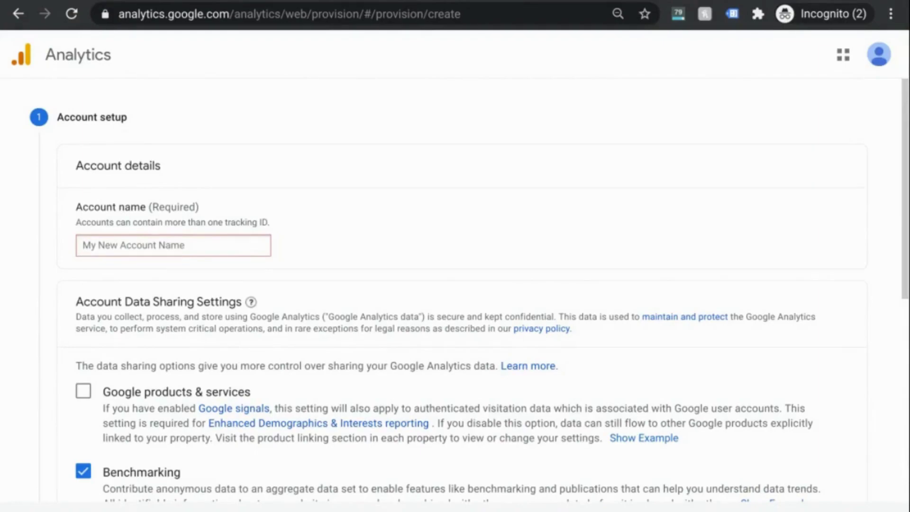
text(Dig)
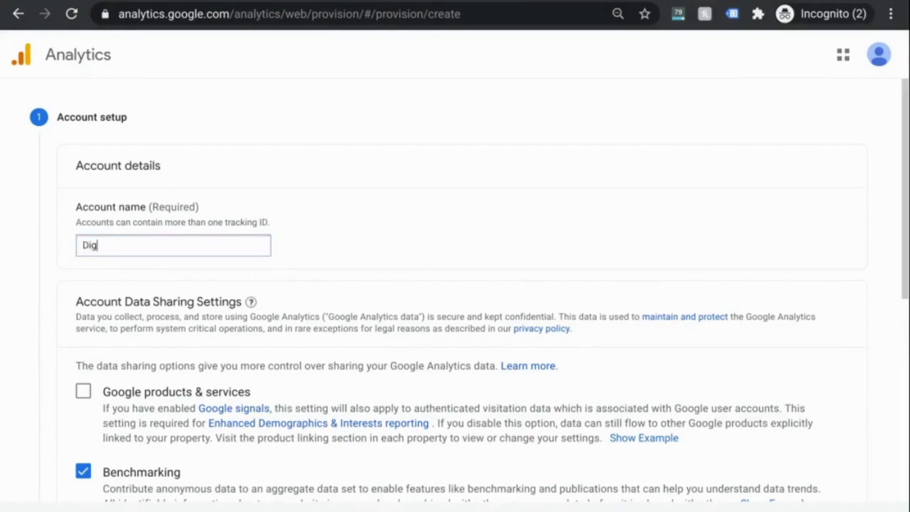
text(ital Learning Sa)
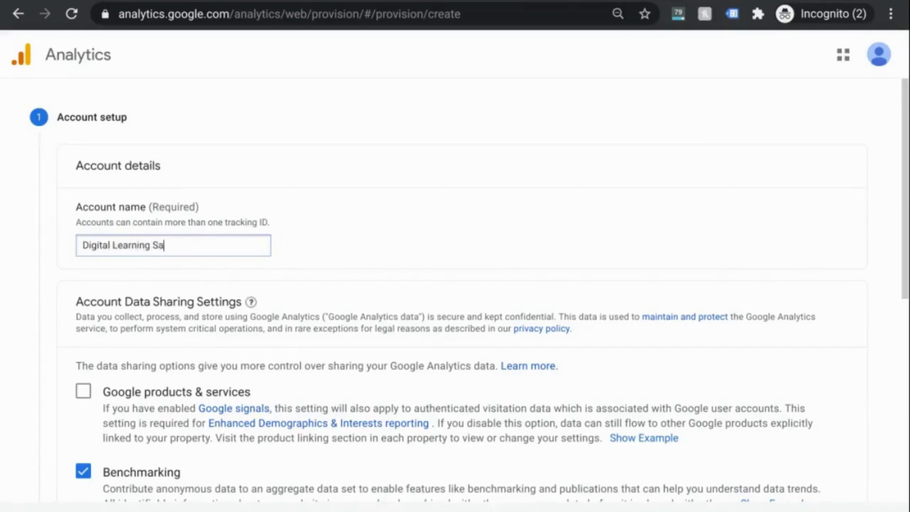
text(ndbox)
Enable data sharing with Google products & services.
scroll(240, 245, down, 2)
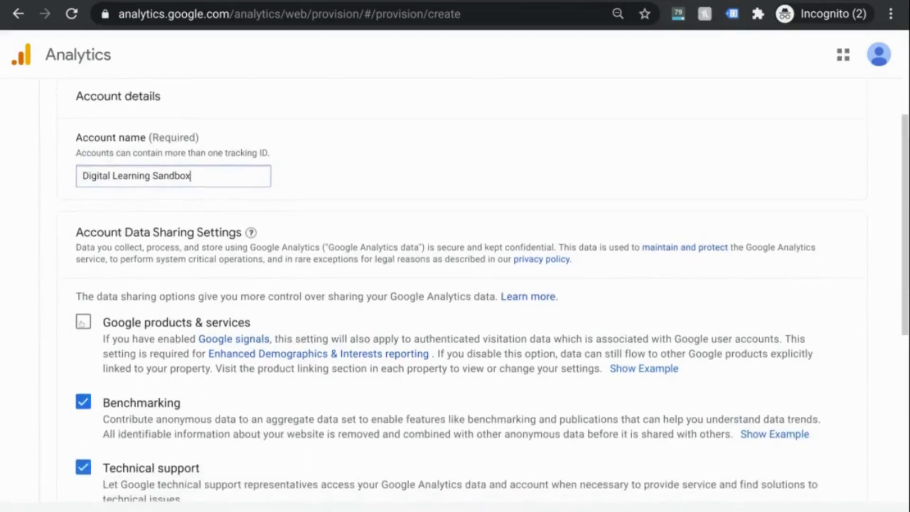
click(83, 322)
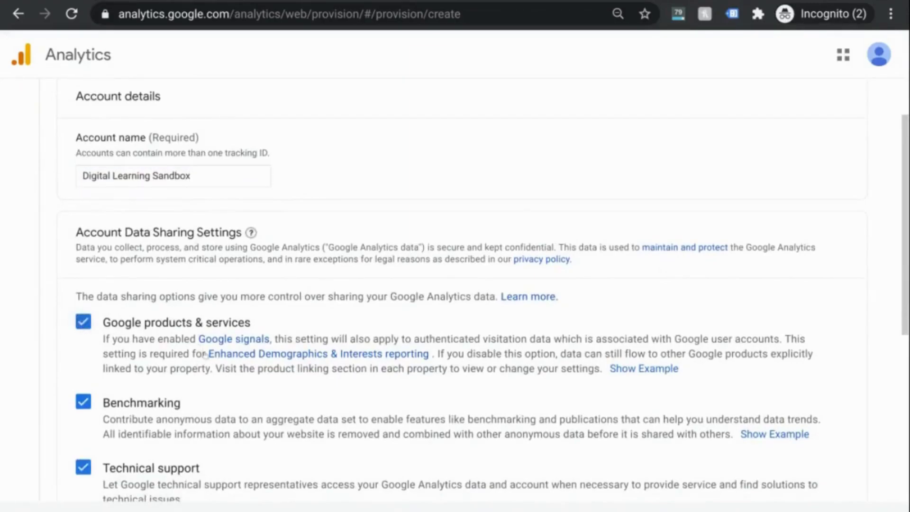
drag(206, 354, 429, 355)
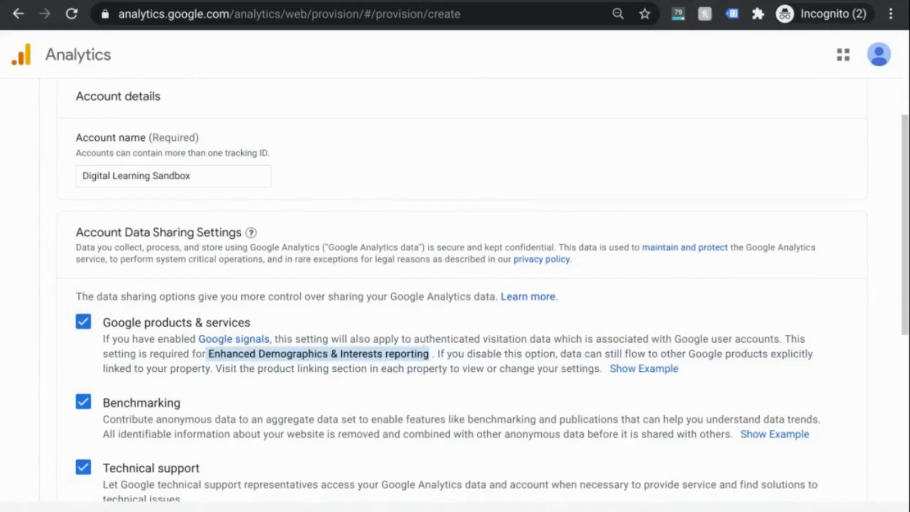
scroll(451, 325, down, 6)
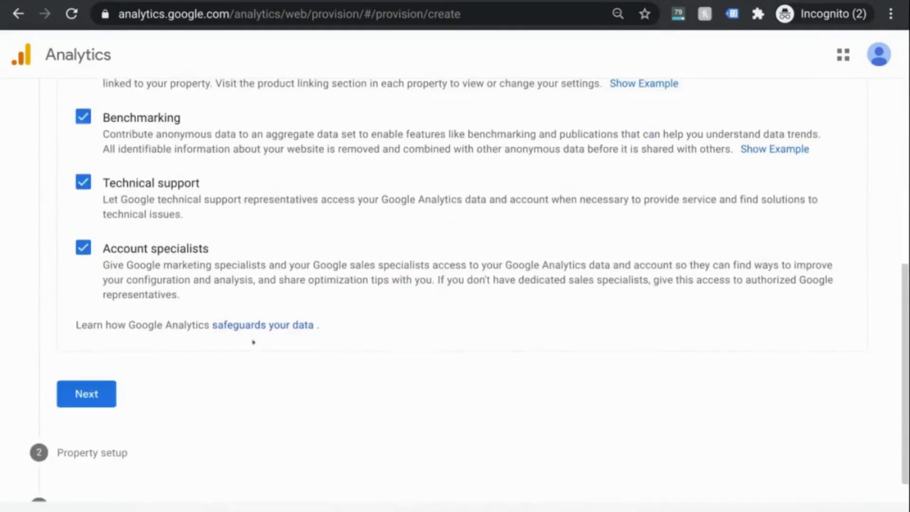
Name the property 'Digital Sandbox Website' with reporting time zone New York Time.
click(101, 397)
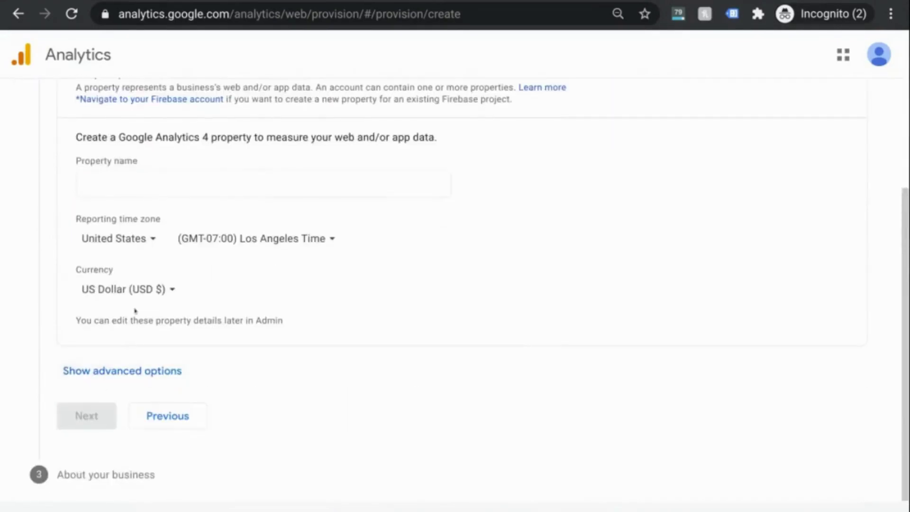
click(147, 184)
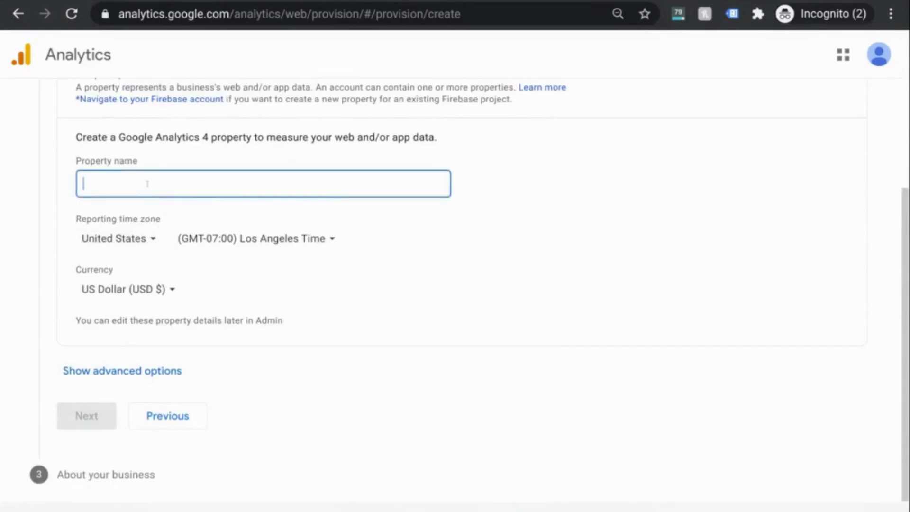
text(Digital S)
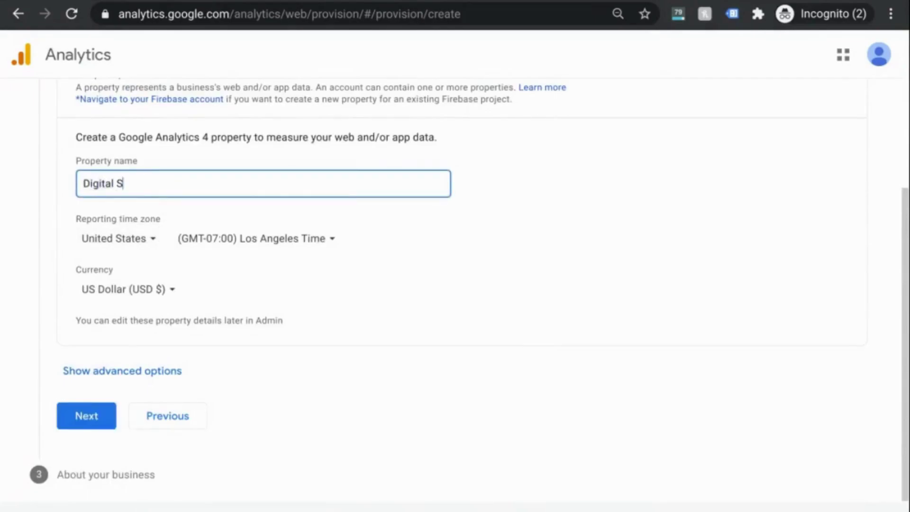
text(andbox Website)
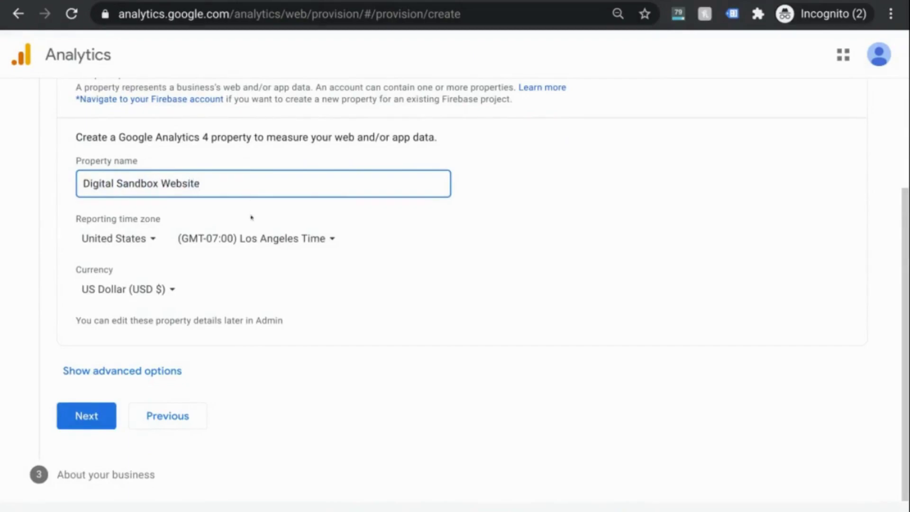
click(245, 238)
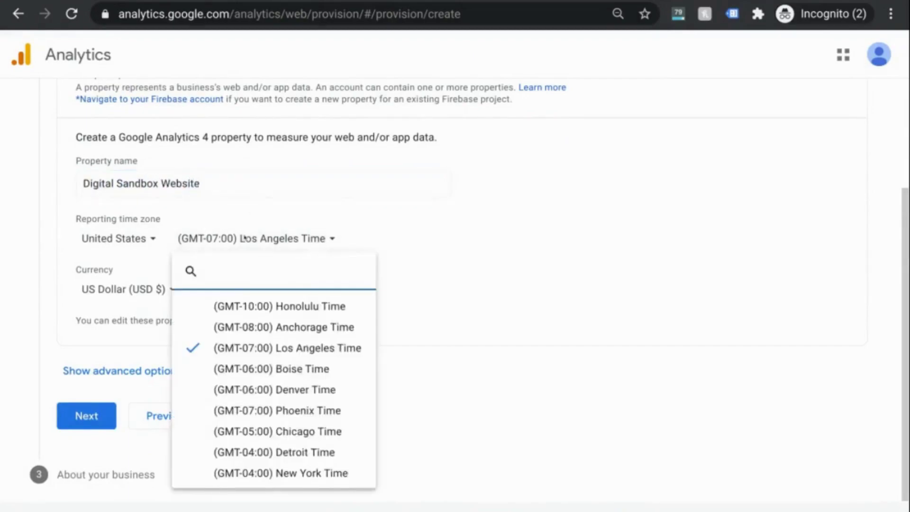
click(278, 473)
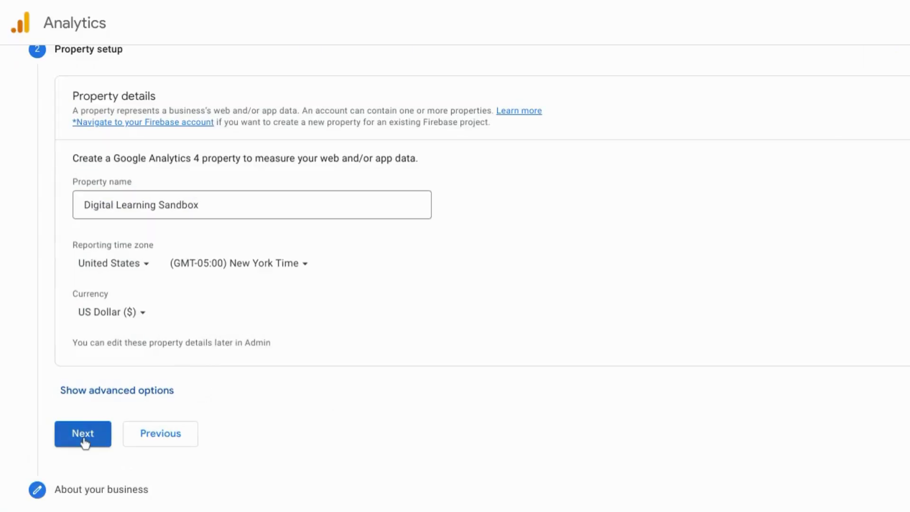
Move through the business information step and submit it to create the property.
click(84, 442)
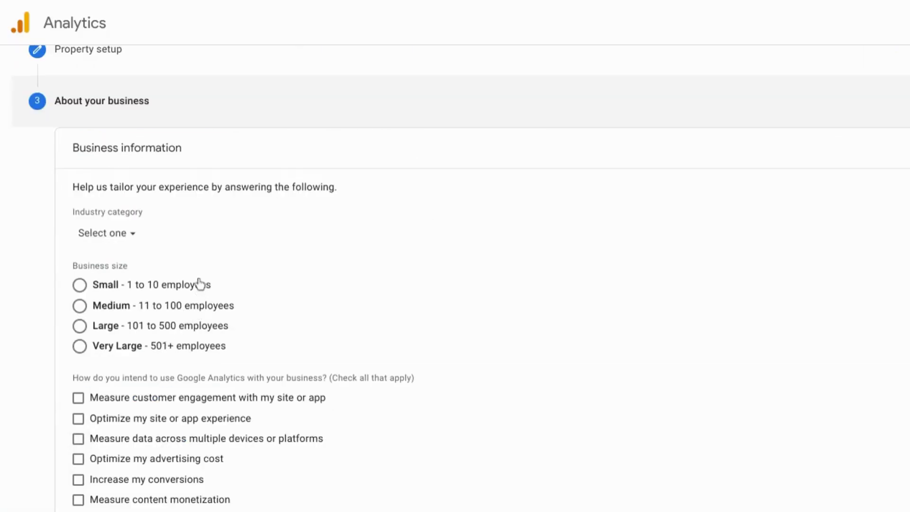
scroll(247, 284, down, 3)
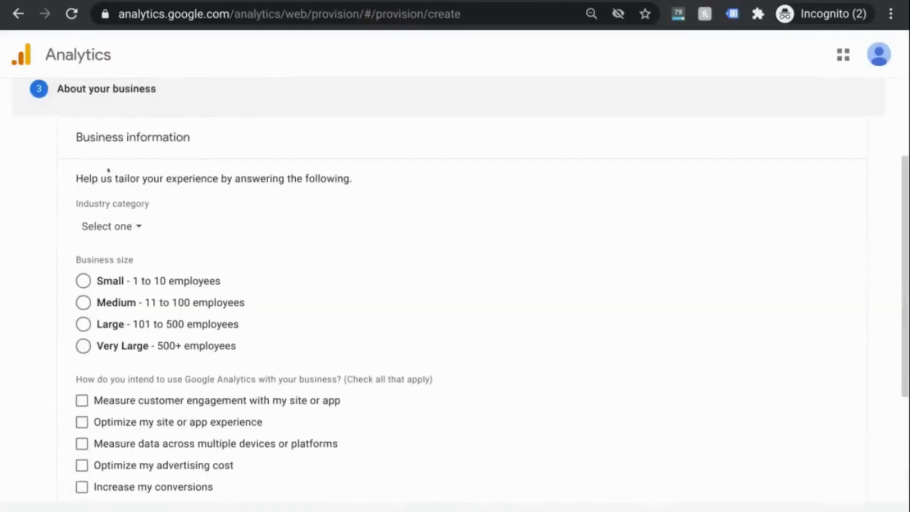
scroll(112, 224, down, 3)
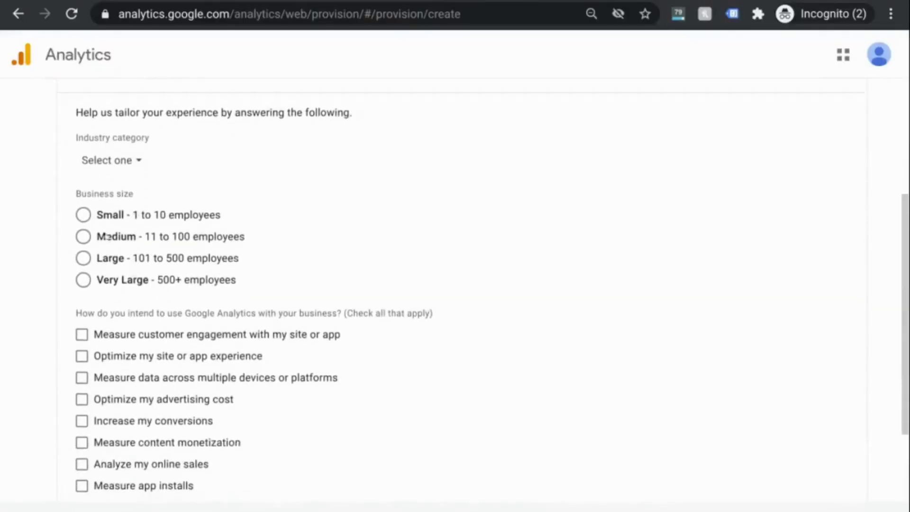
scroll(112, 224, down, 1)
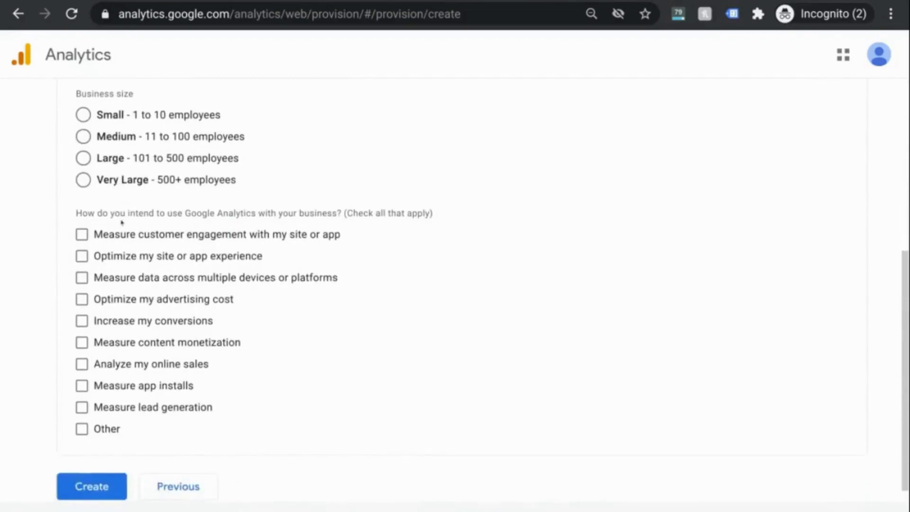
drag(75, 212, 430, 224)
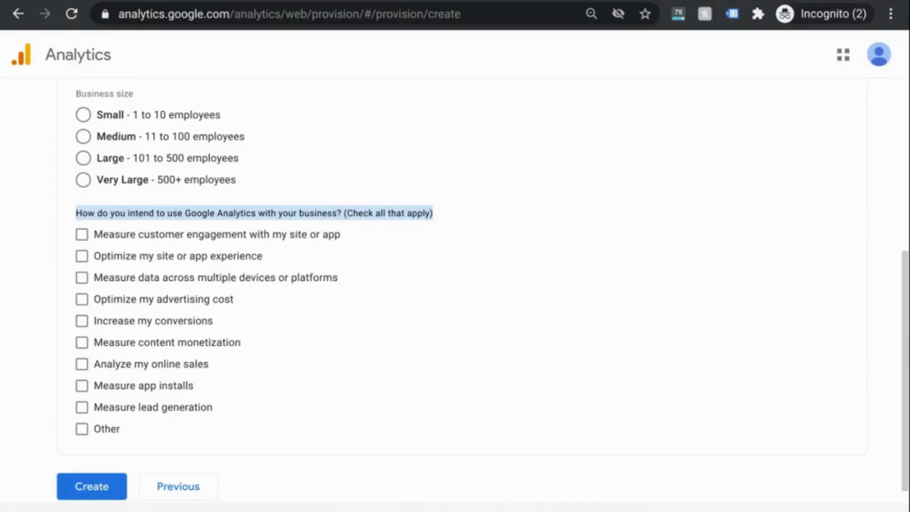
click(326, 216)
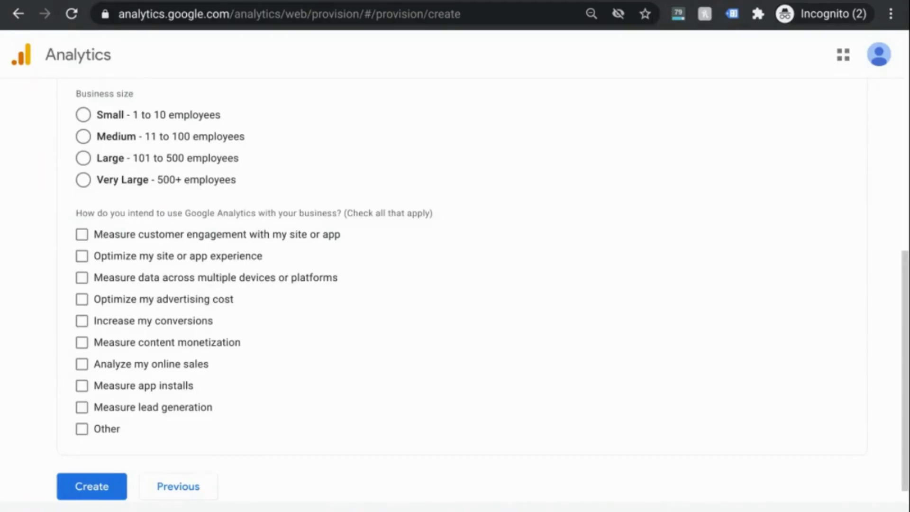
click(105, 485)
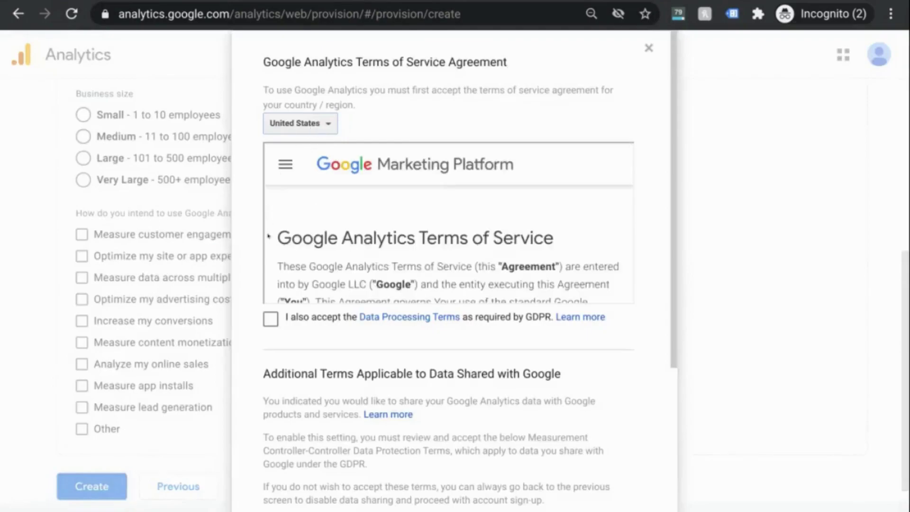
Accept the GDPR Data Processing Terms and the Measurement Controller data protection terms.
scroll(260, 195, down, 2)
scroll(260, 195, down, 3)
click(267, 205)
scroll(300, 284, down, 3)
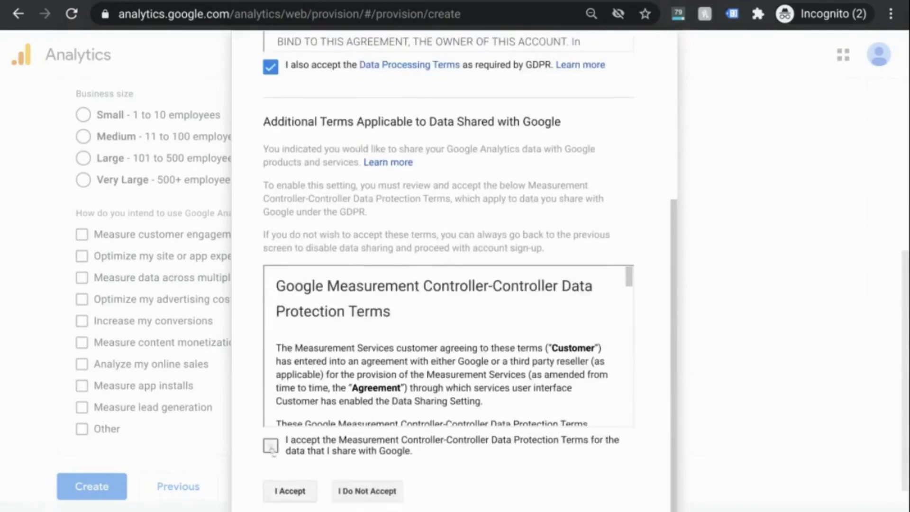
click(270, 445)
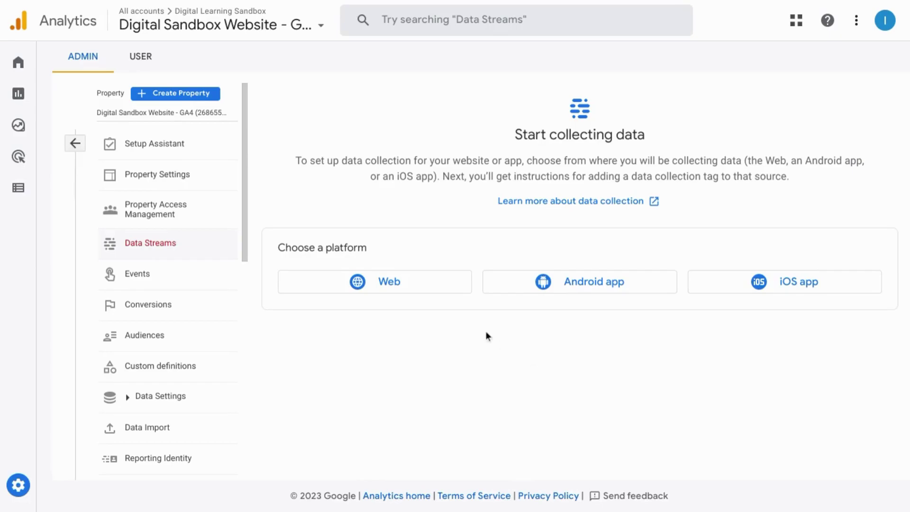
Choose a Web stream and enter the URL digital-learning-sandbox.blogspot.com/.
click(403, 284)
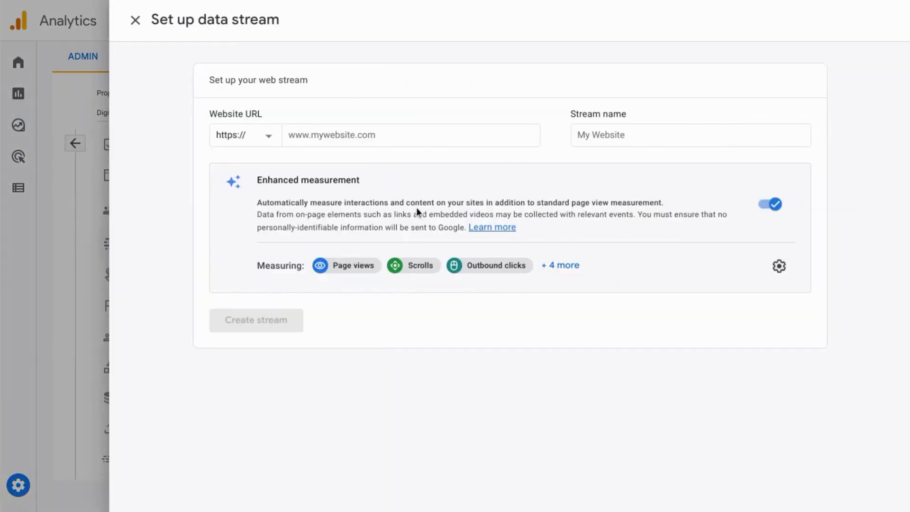
click(354, 145)
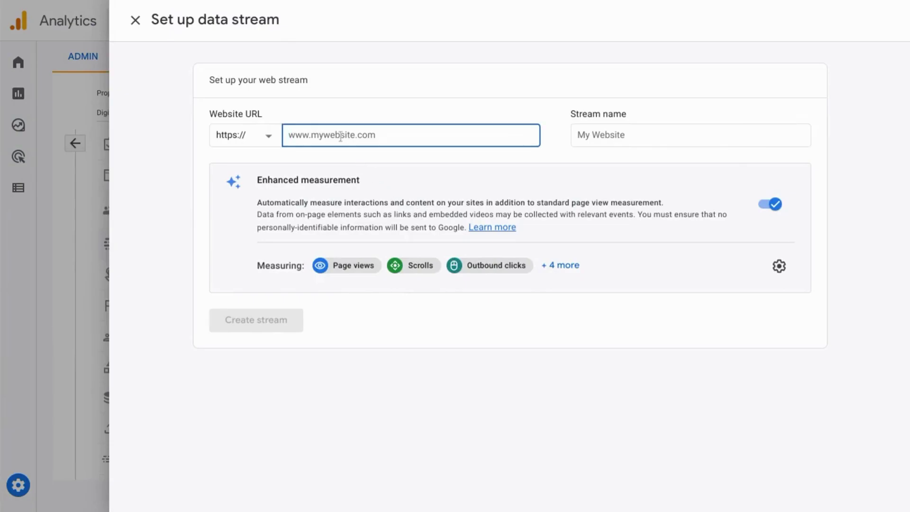
text(digital-learning-sandbox.blogspot.com/)
Try a custom stream name, then undo it back to the site URL.
click(591, 136)
triple_click(591, 137)
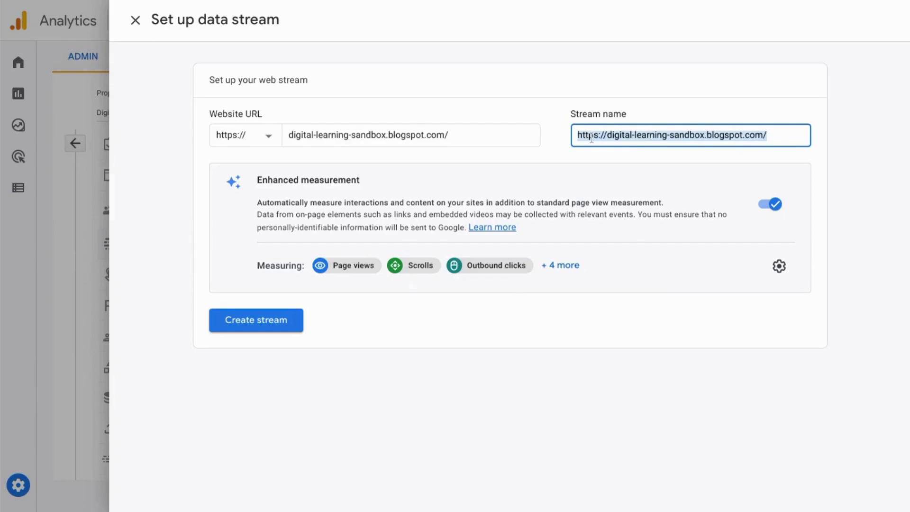
text(Digital Sa)
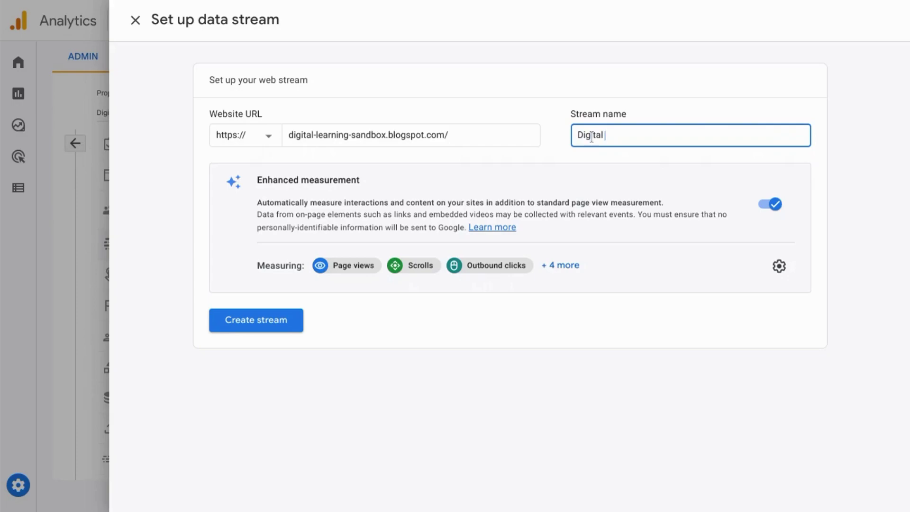
key(BackSpace)
key(BackSpace)
text(Learning Sandbox Website)
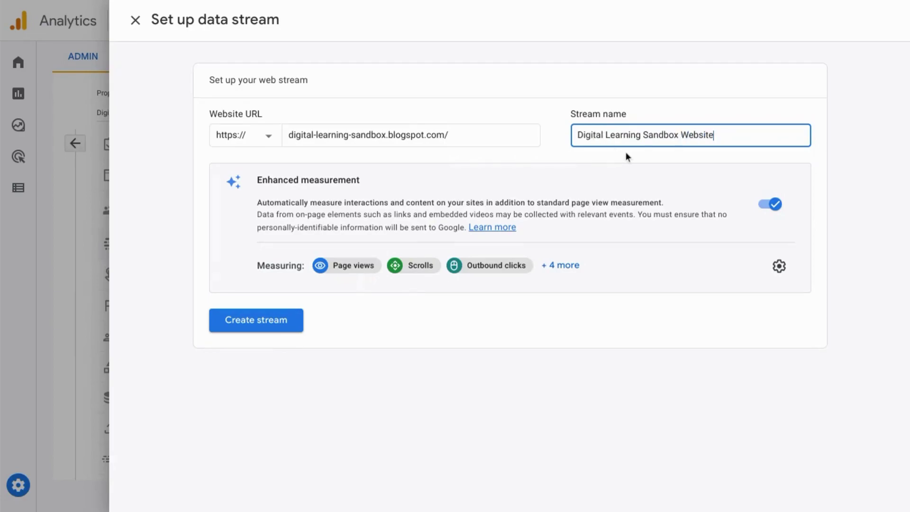
key(ctrl+z)
key(ctrl+z)
key(ctrl+z)
key(ctrl+z)
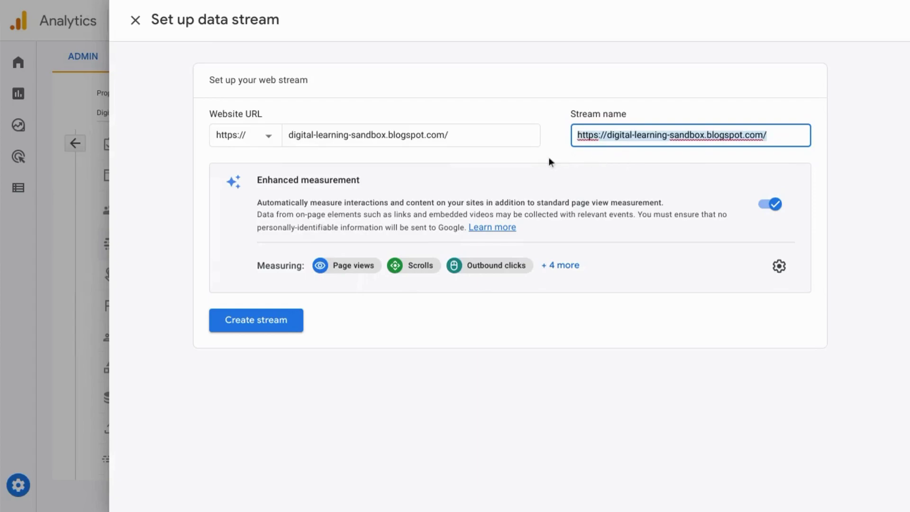
click(286, 321)
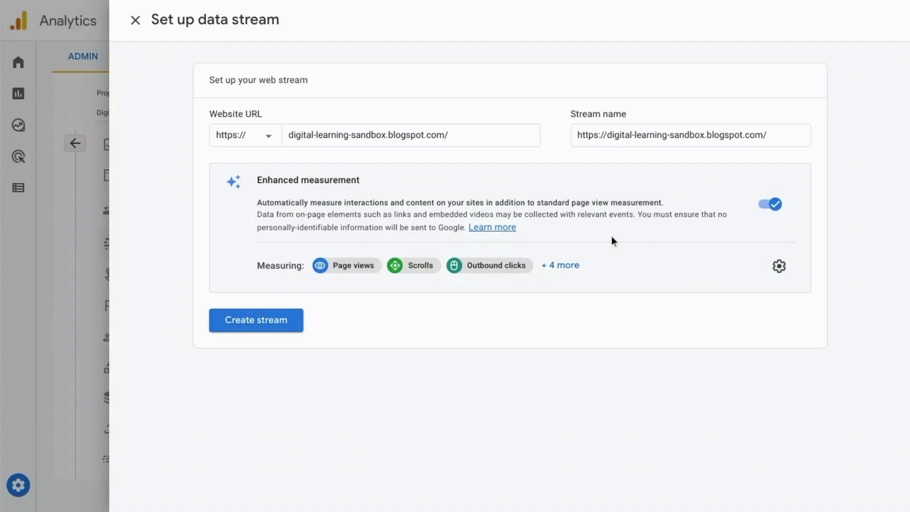
click(779, 266)
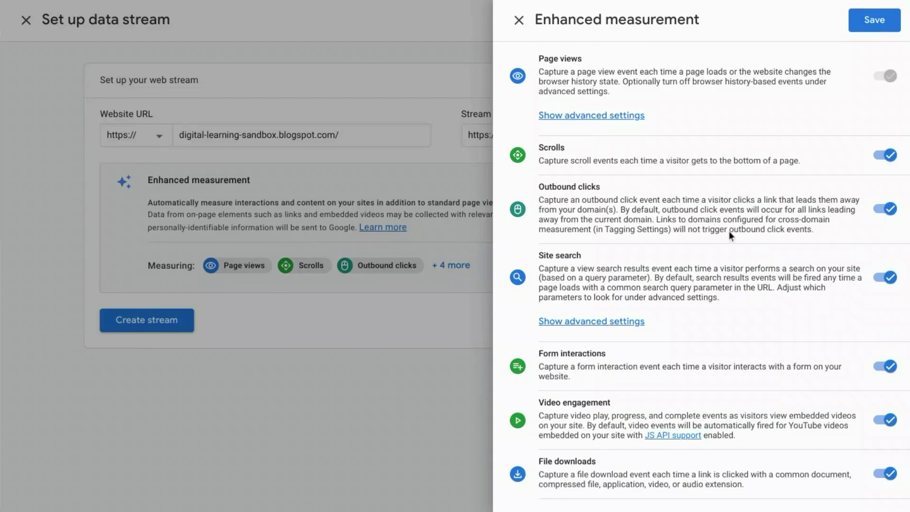
click(519, 21)
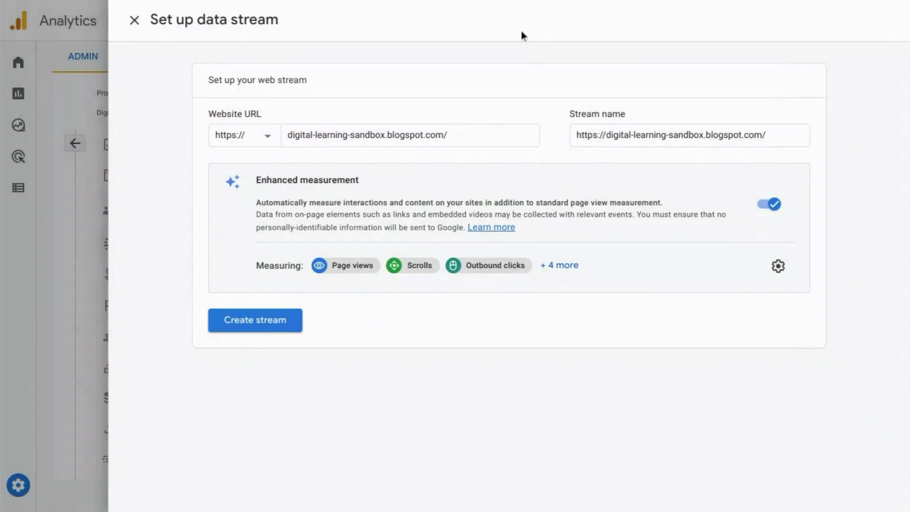
Create the web stream and view website-builder installation instructions for the Site Kit plugin.
click(266, 325)
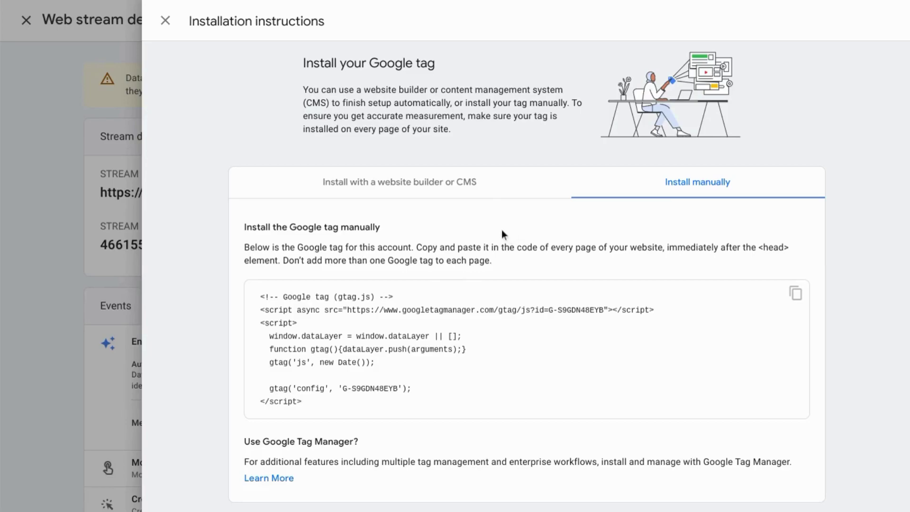
click(392, 188)
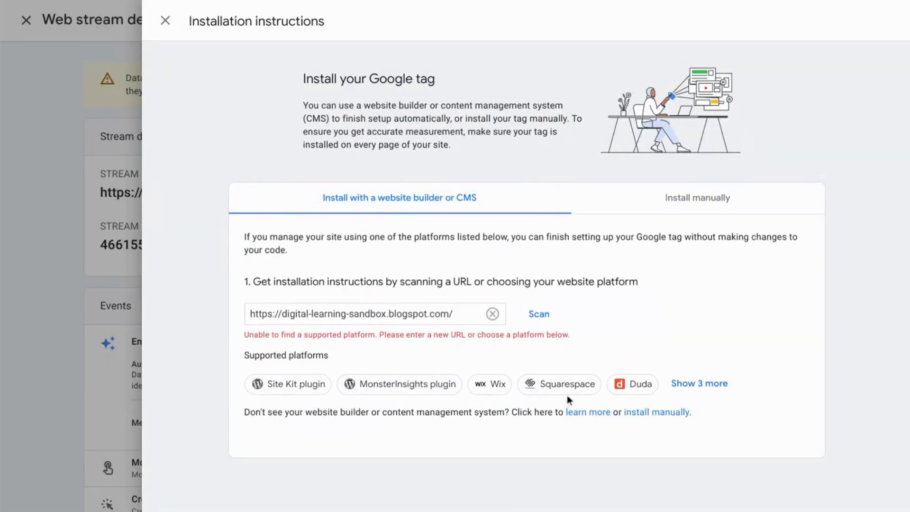
click(682, 384)
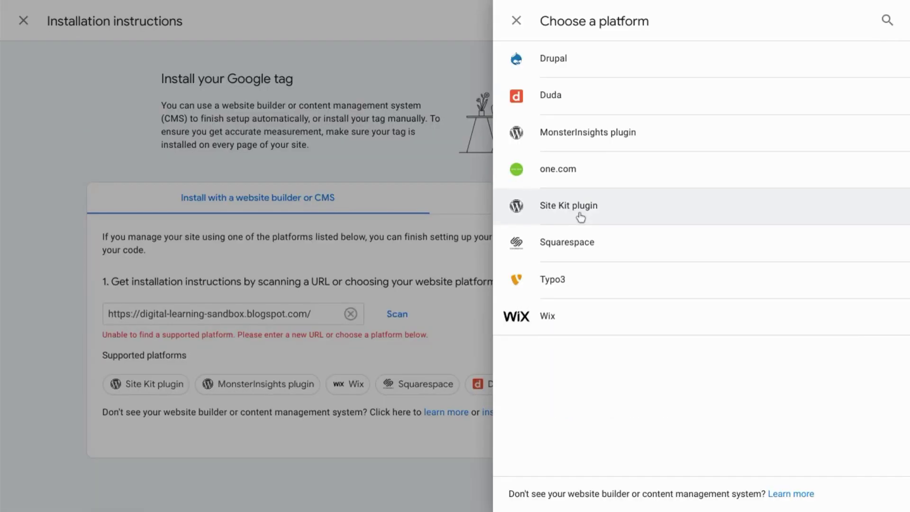
click(581, 217)
scroll(466, 350, down, 3)
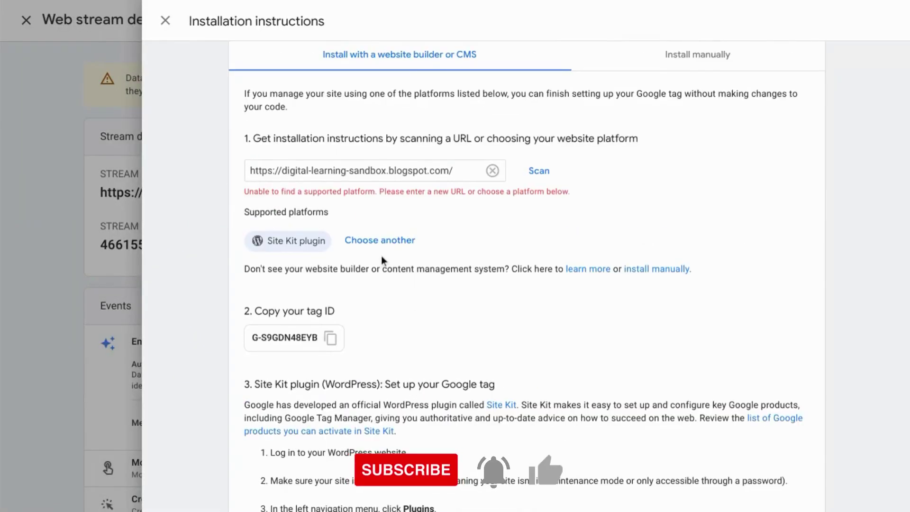
scroll(381, 258, down, 3)
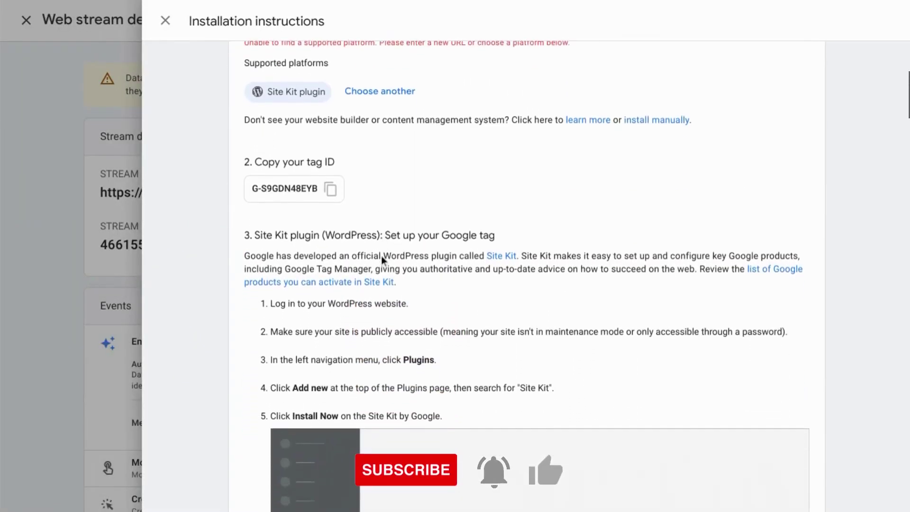
scroll(382, 178, down, 6)
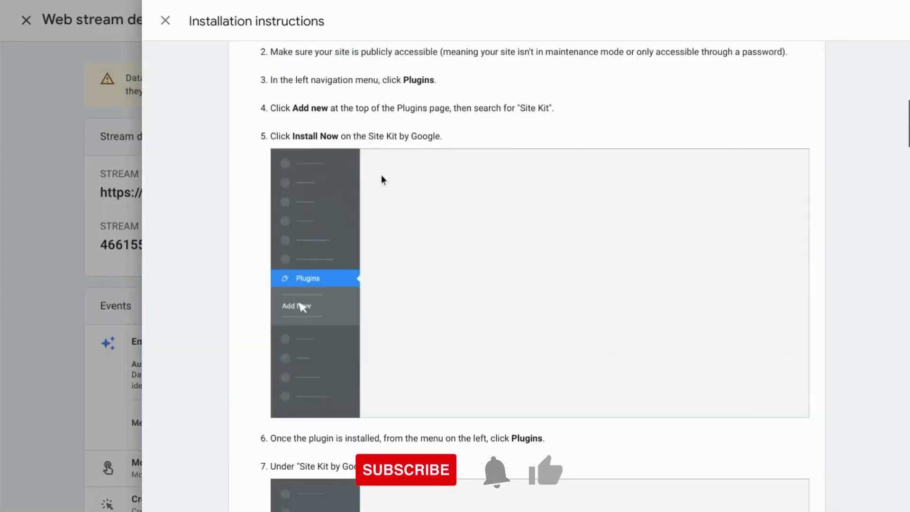
scroll(381, 179, down, 15)
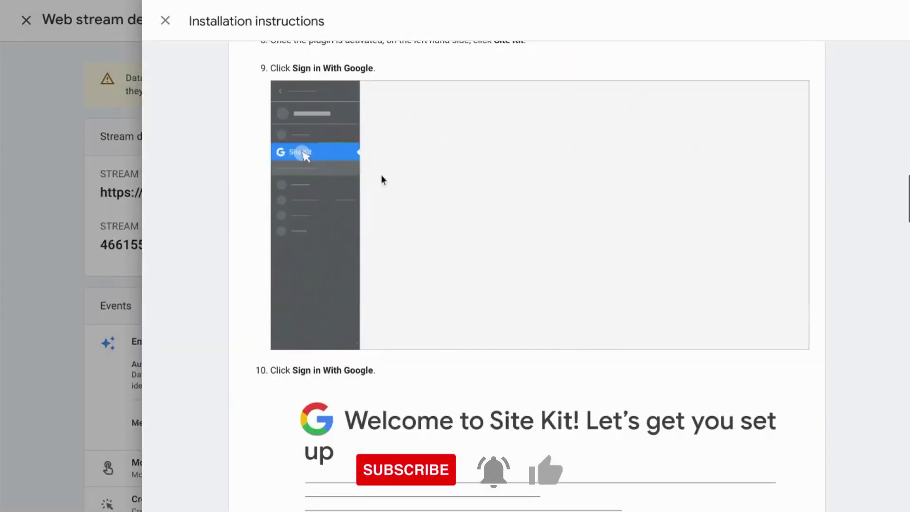
scroll(382, 179, down, 15)
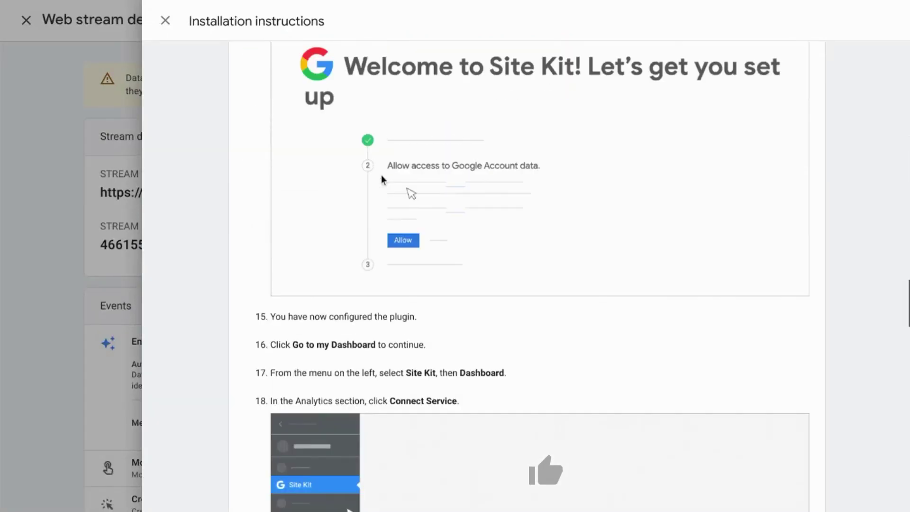
scroll(382, 180, down, 10)
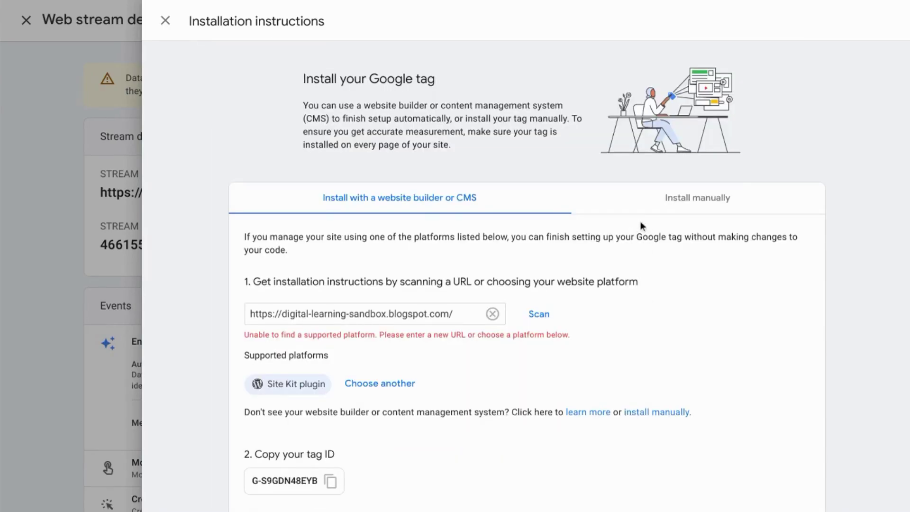
Copy the Google tag code from the Install manually tab.
click(693, 200)
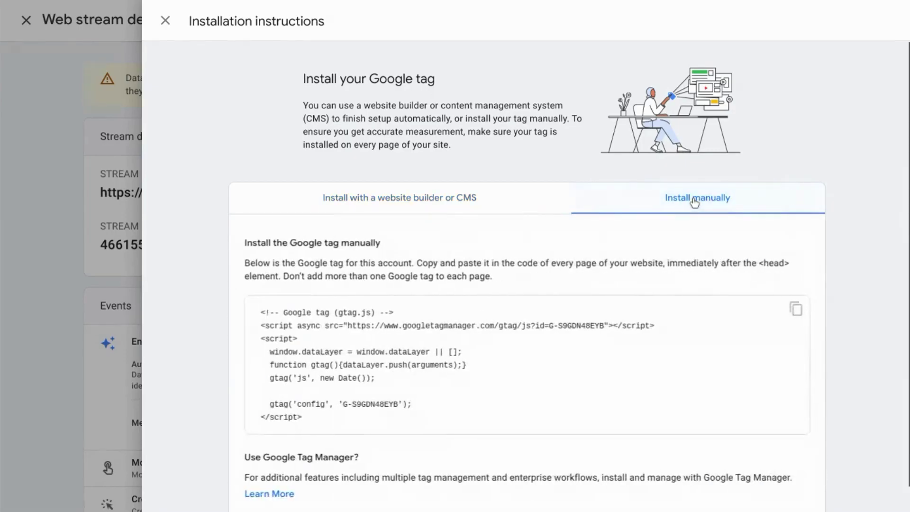
scroll(506, 260, down, 1)
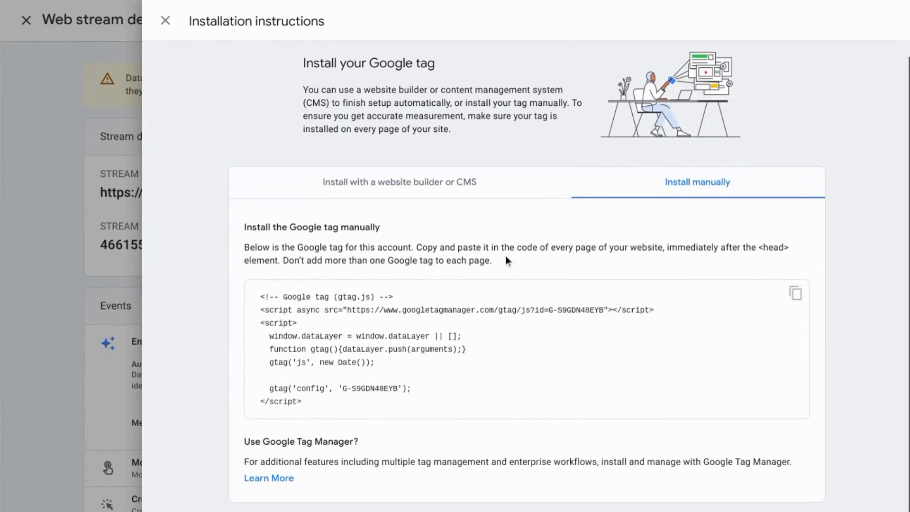
click(796, 293)
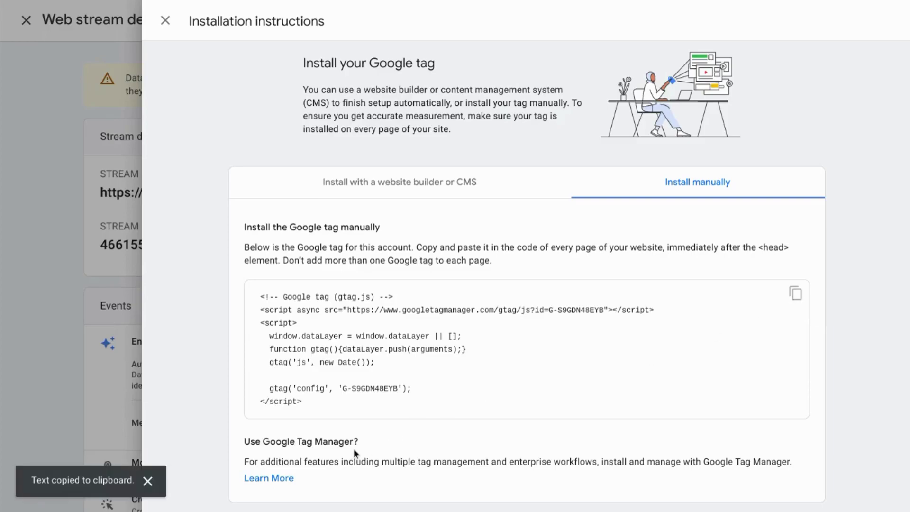
Open the Tag Manager guide and read '[GA4] Configure Google Analytics 4 tags in Google Tag Manager'.
click(278, 478)
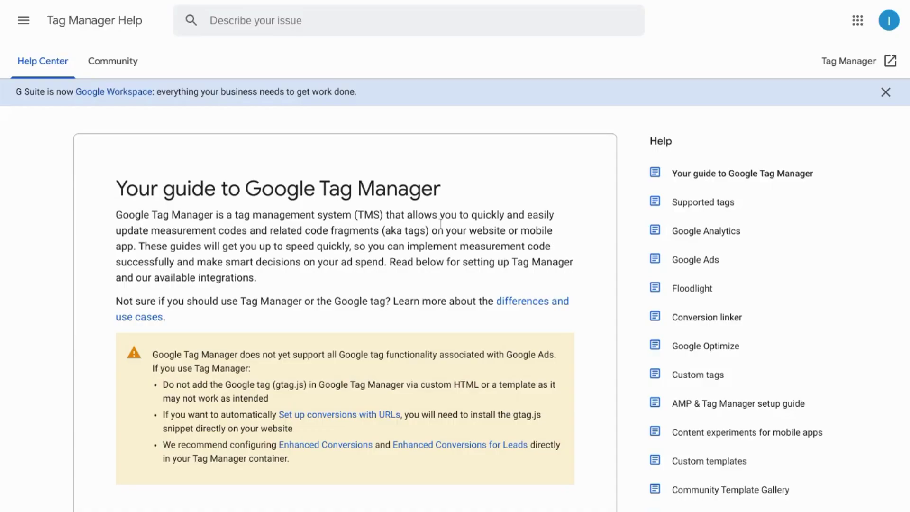
scroll(373, 185, down, 9)
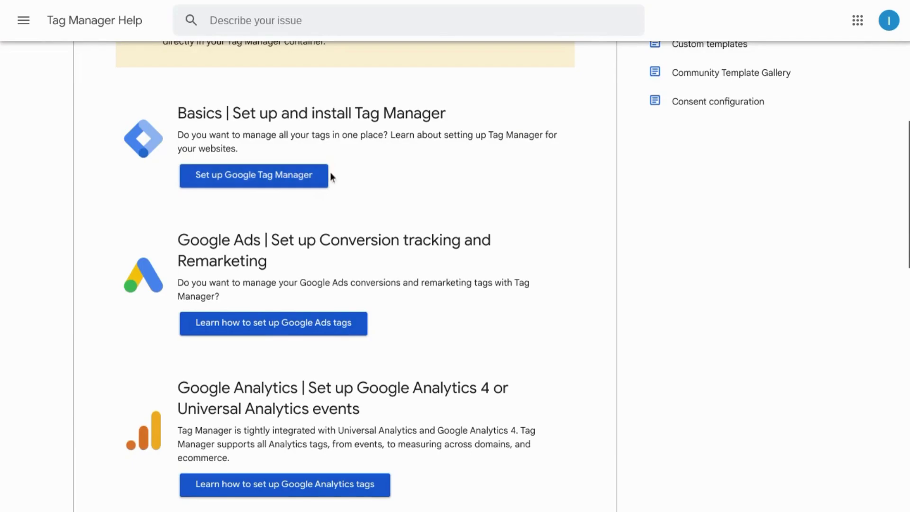
scroll(331, 177, down, 7)
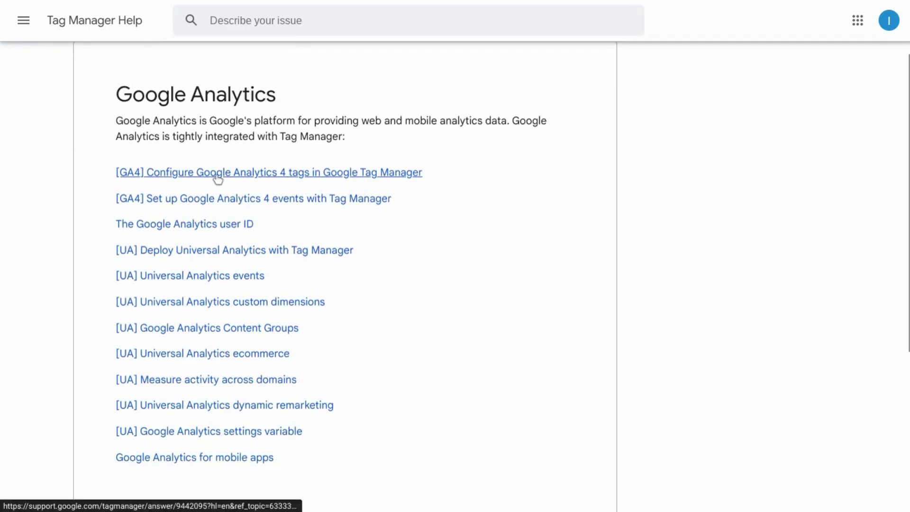
click(273, 173)
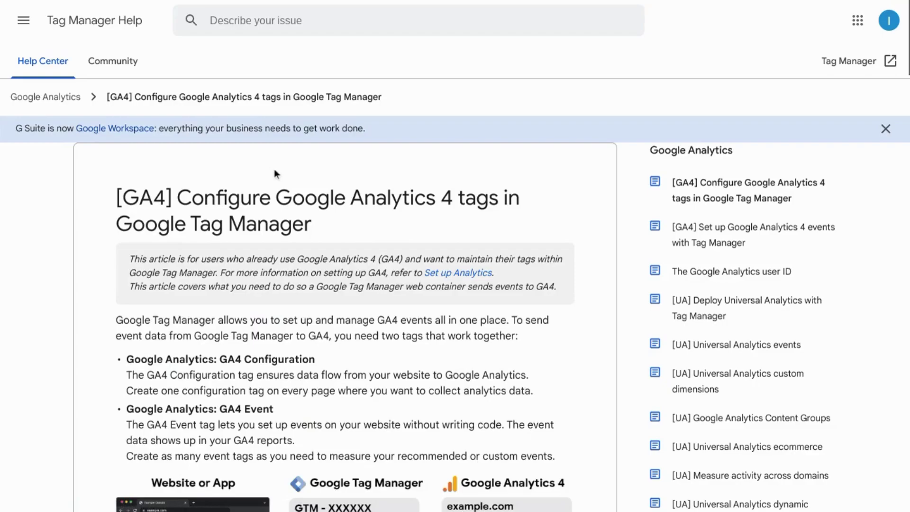
scroll(351, 177, down, 4)
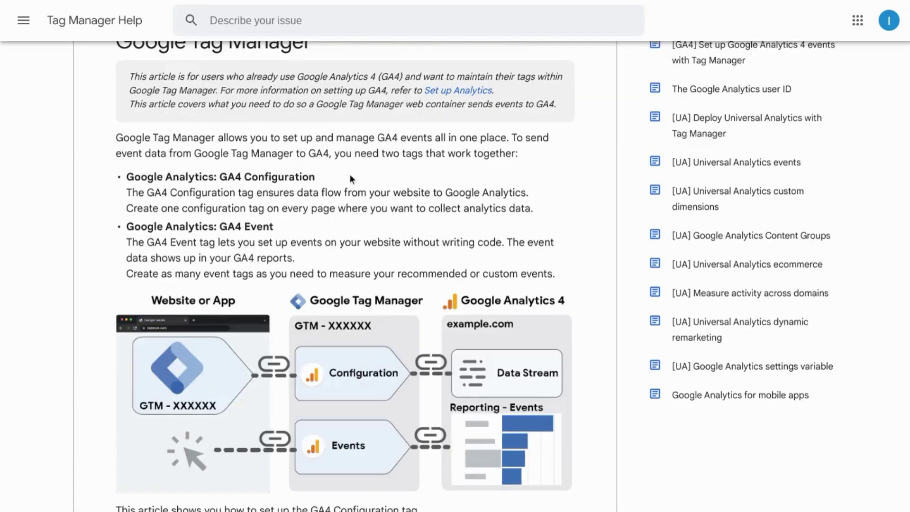
scroll(350, 178, down, 12)
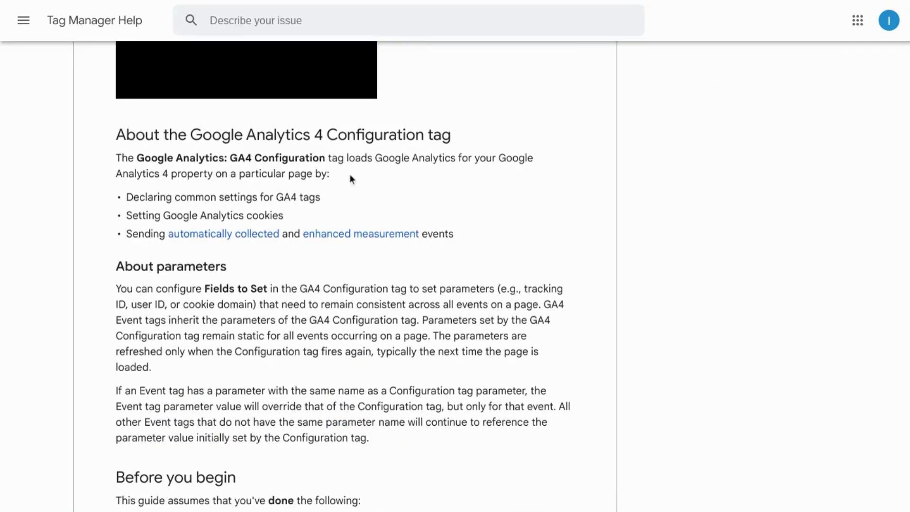
scroll(350, 179, down, 5)
scroll(350, 178, down, 8)
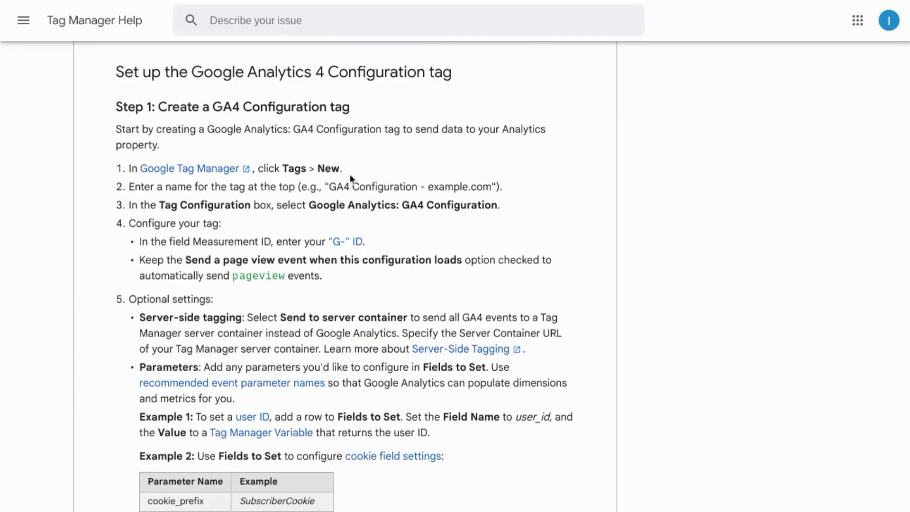
scroll(349, 175, down, 13)
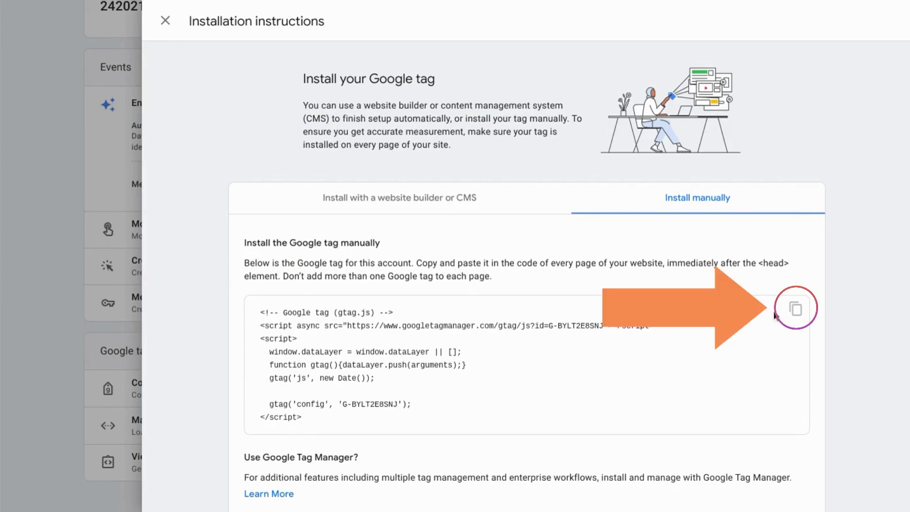
Copy the tag code and paste it on a new line after <head> in Blogger's theme HTML.
click(796, 309)
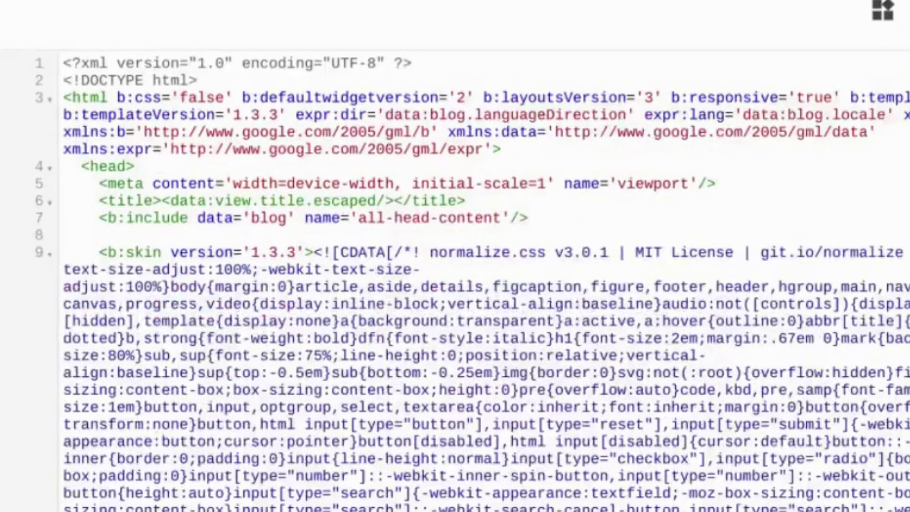
drag(135, 166, 82, 166)
click(142, 166)
key(Return)
key(ctrl+v)
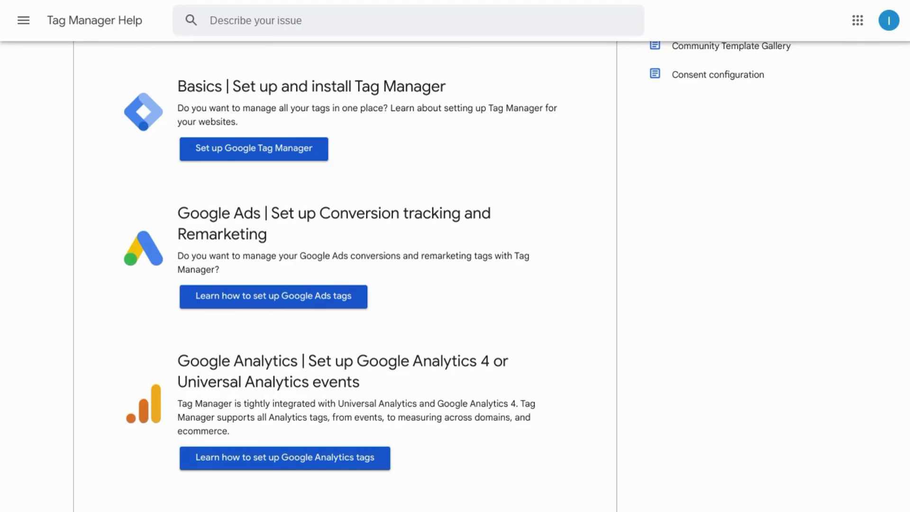
Scroll through the 'Set up and install Tag Manager' article to '1. Create a new account and container'.
key(ctrl+Tab)
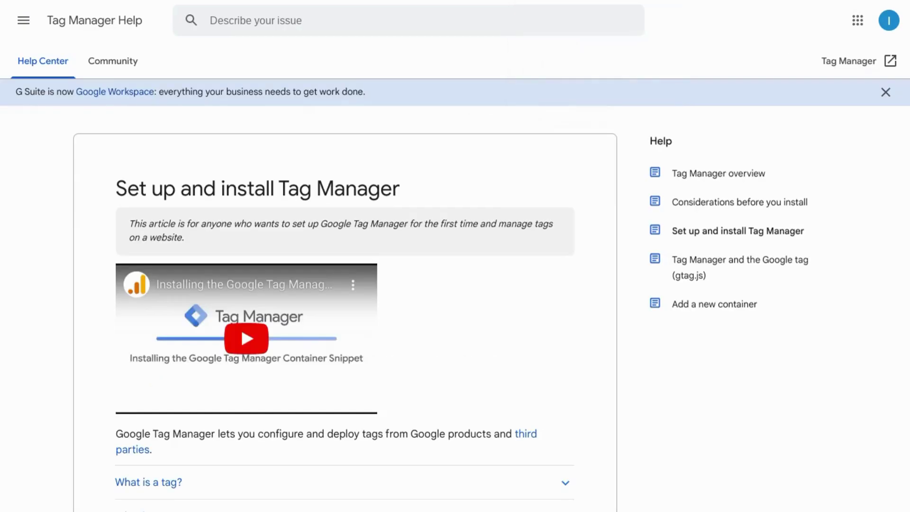
scroll(428, 187, down, 5)
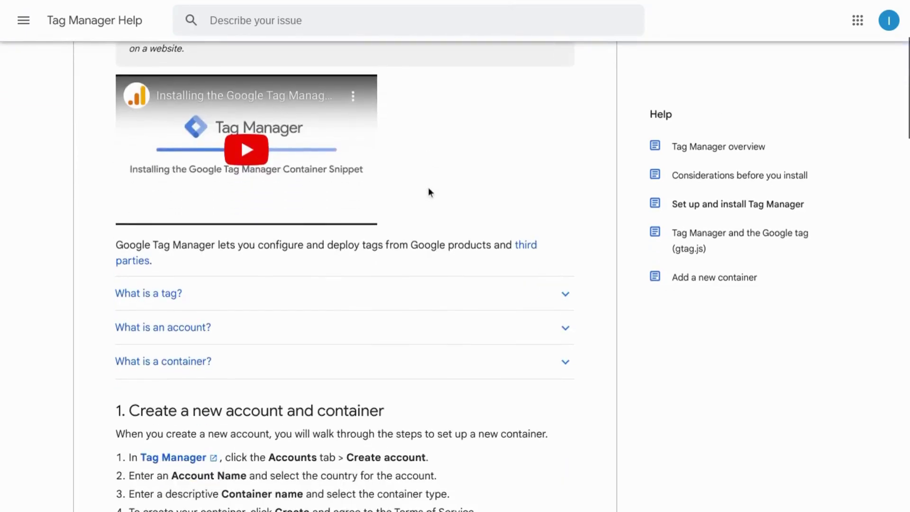
scroll(429, 190, down, 1)
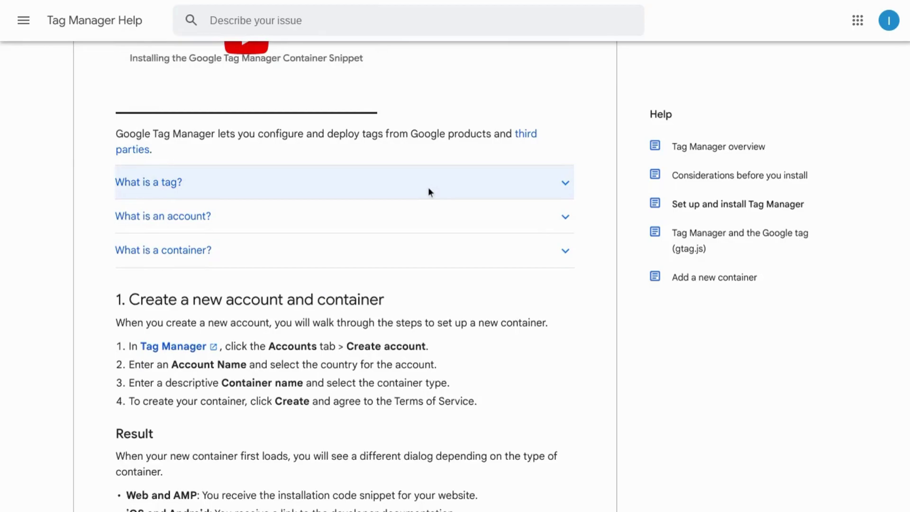
scroll(428, 186, down, 2)
Go to tagmanager.google.com and start a new account named 'Digital Learning Sandbox'.
text(ta)
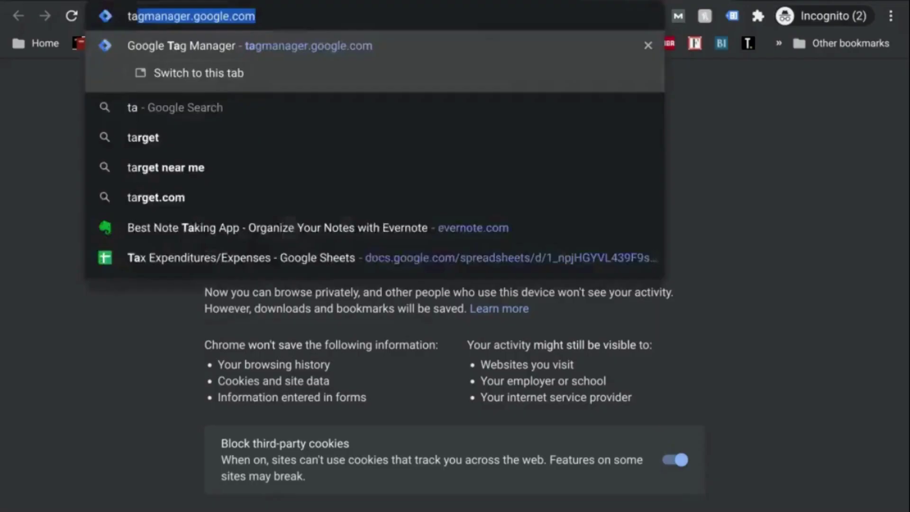
text(gma)
key(BackSpace)
text(m/#/home)
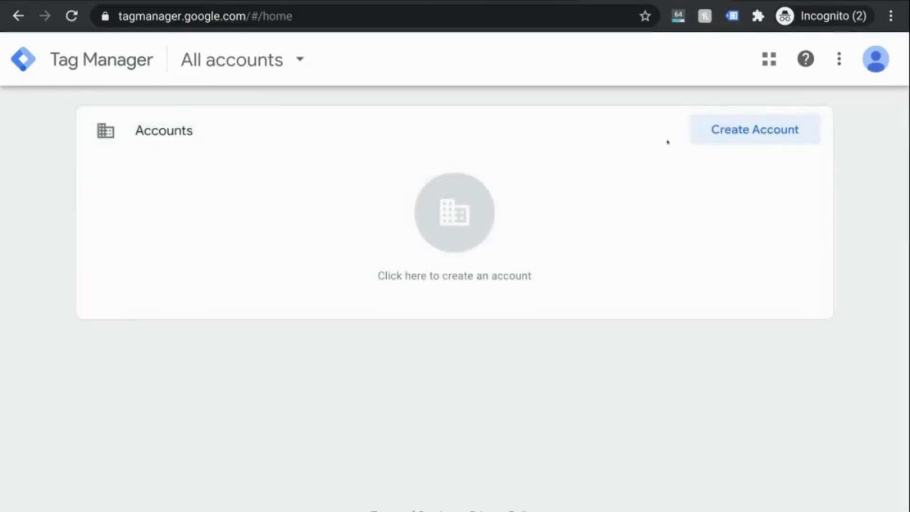
click(732, 133)
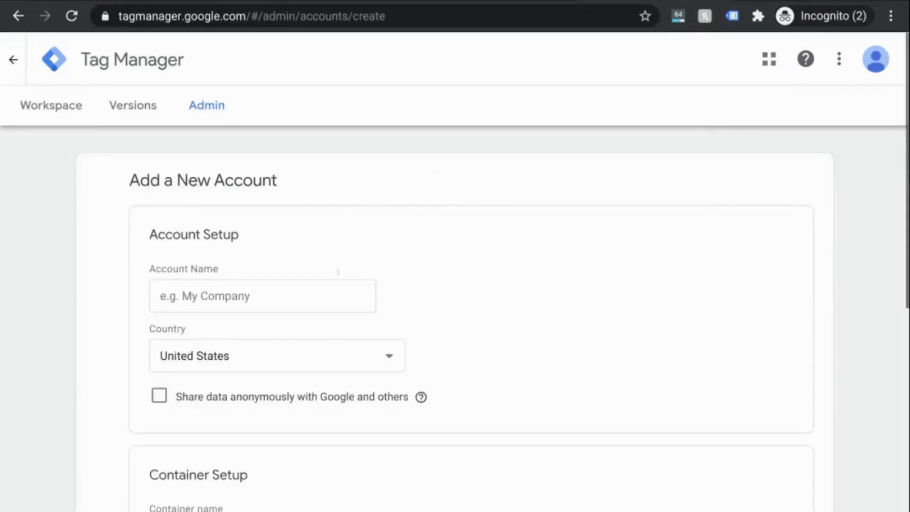
click(294, 287)
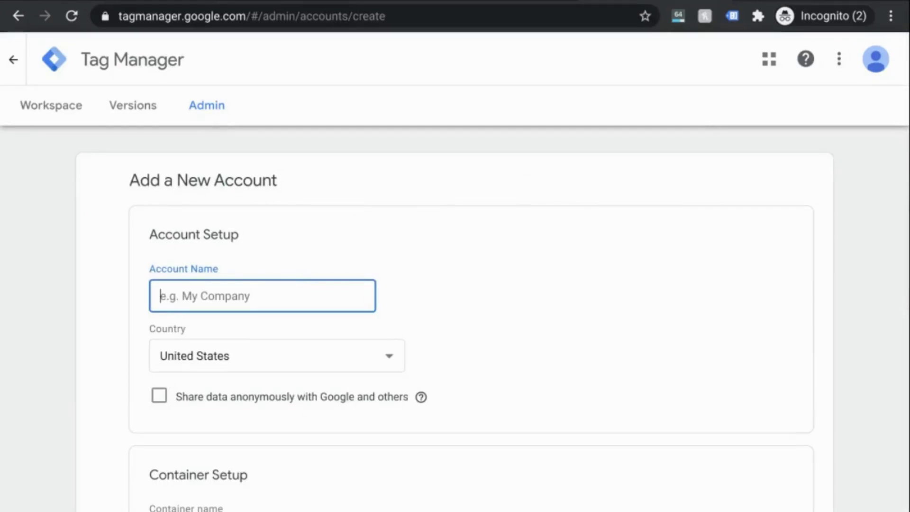
text(Digital Learning Sandbox)
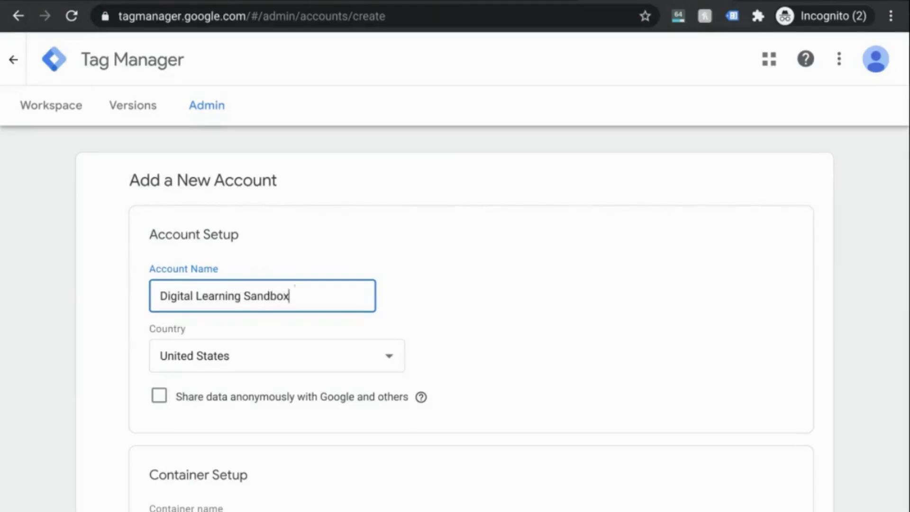
scroll(290, 341, down, 3)
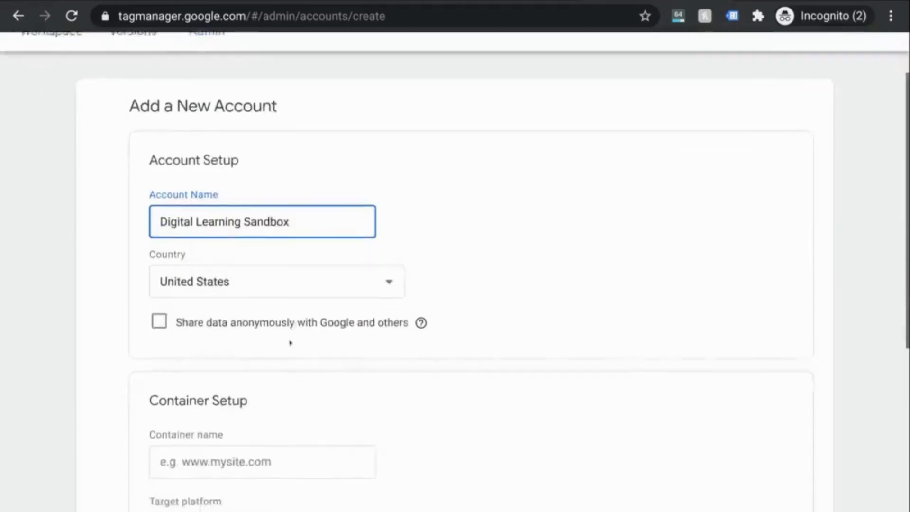
click(257, 408)
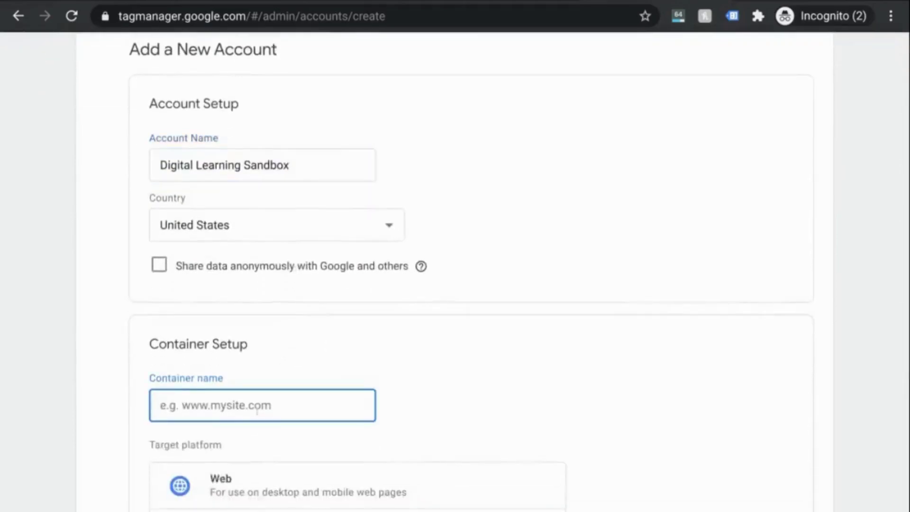
Name the container 'Digital Sandbox Website', target the Web platform, and create it.
text(Digital)
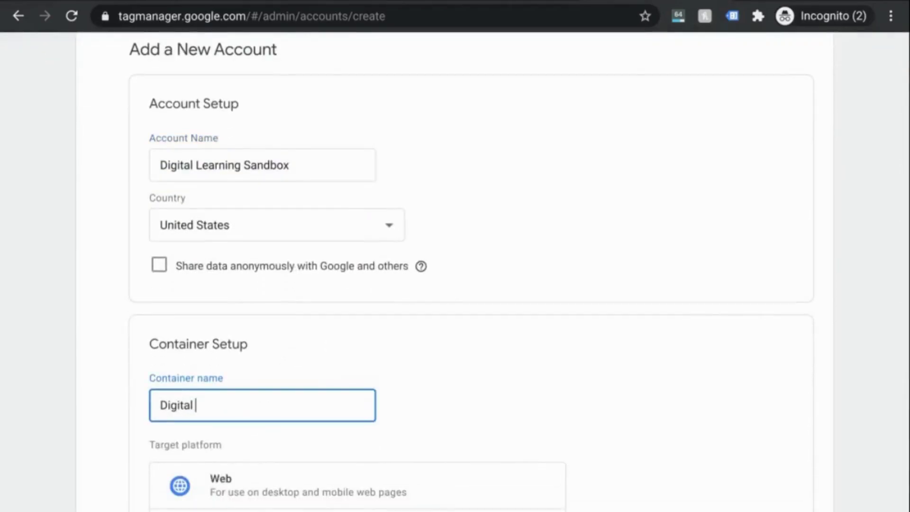
text( Sandbox Website)
scroll(295, 371, down, 2)
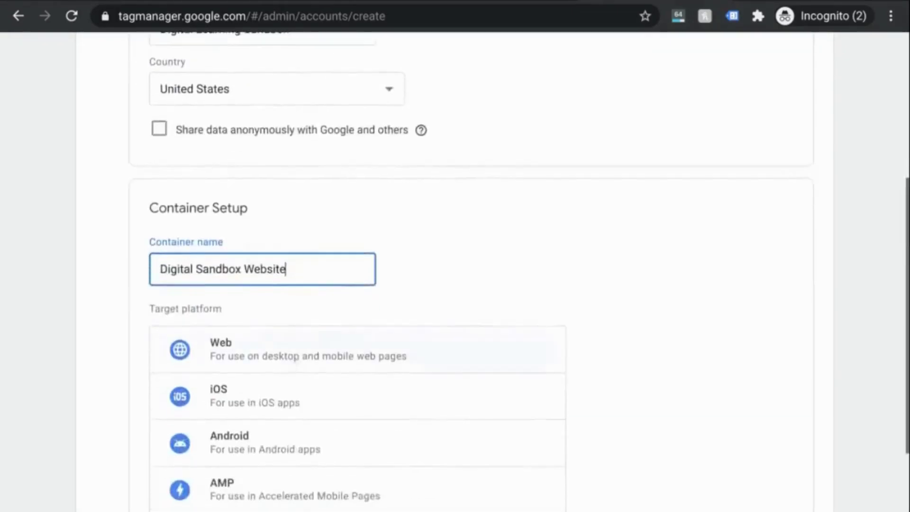
click(300, 349)
scroll(298, 351, down, 3)
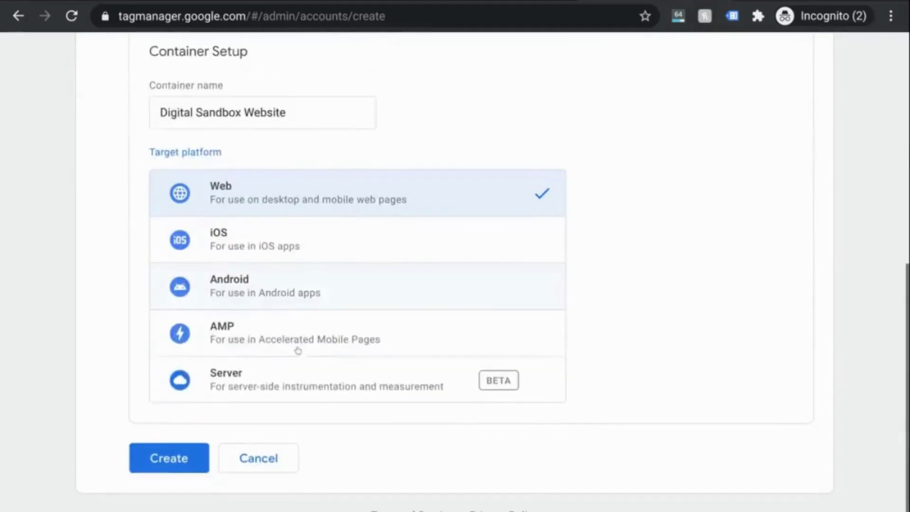
click(171, 458)
Accept the Tag Manager terms of service and copy the container's head snippet.
scroll(344, 308, down, 10)
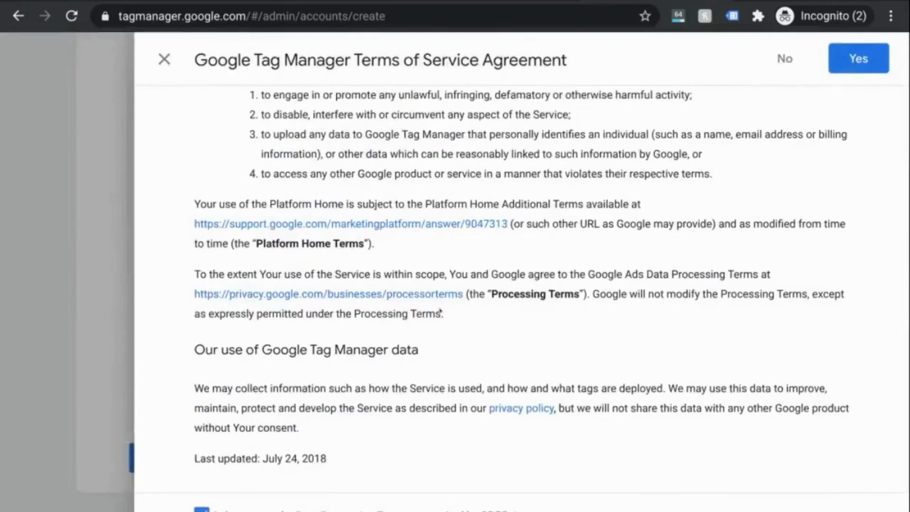
click(827, 66)
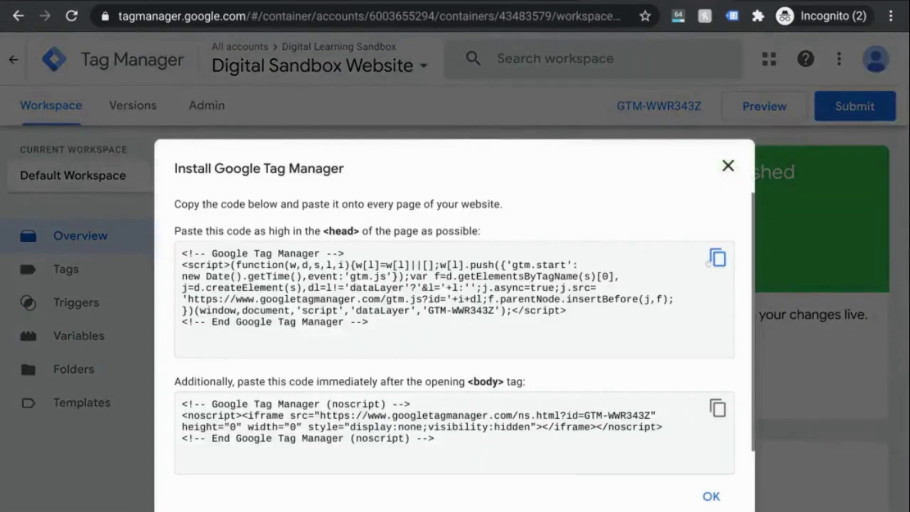
click(716, 258)
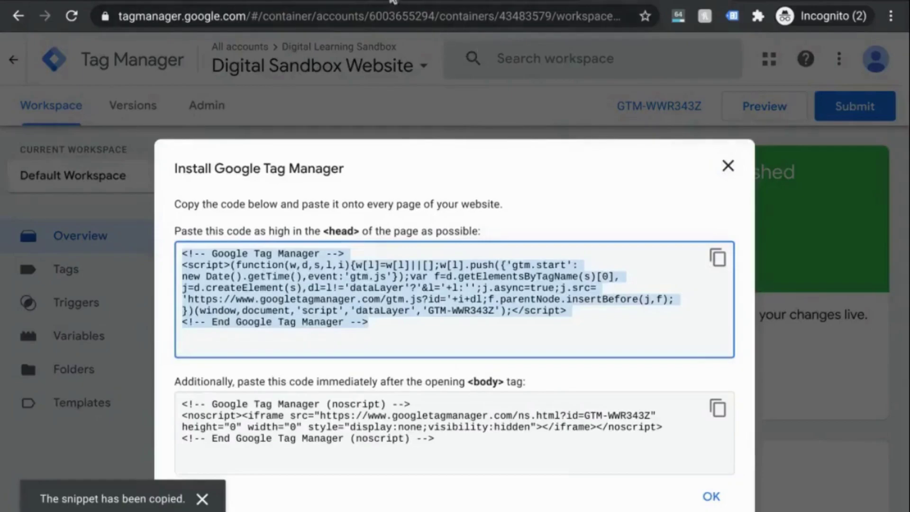
click(473, 0)
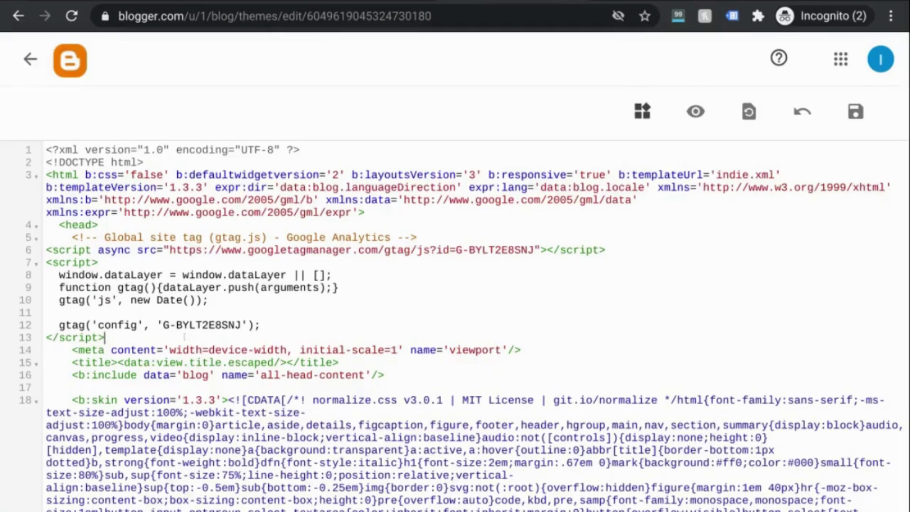
Swap the theme's old gtag.js script for the Tag Manager head snippet, then copy the body snippet.
drag(105, 338, 41, 245)
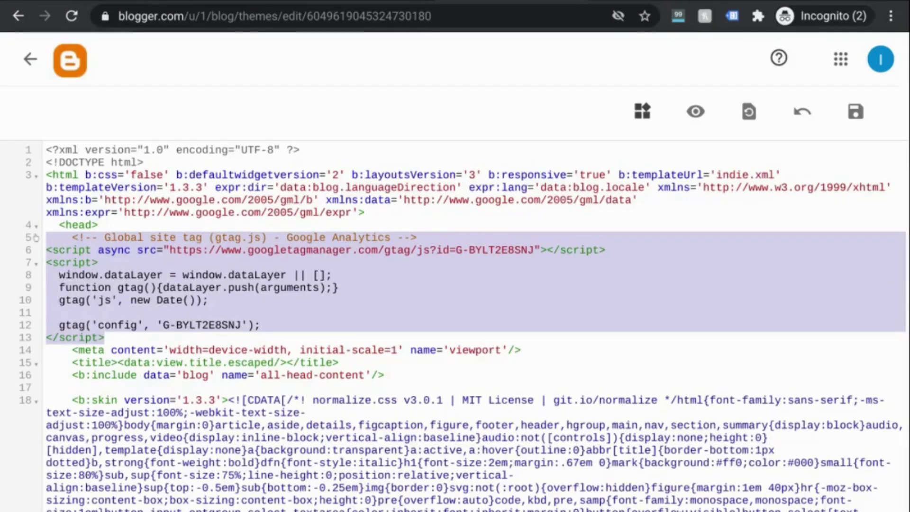
key(Tab)
key(Delete)
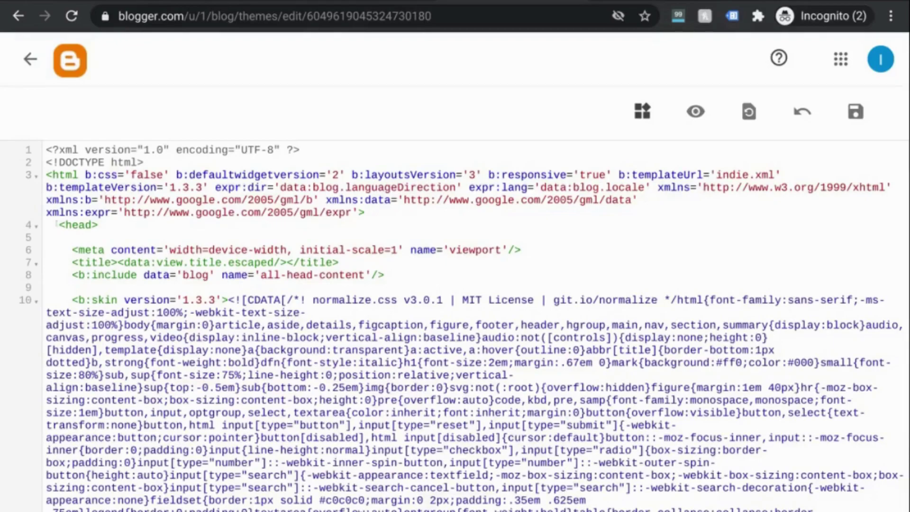
key(ctrl+v)
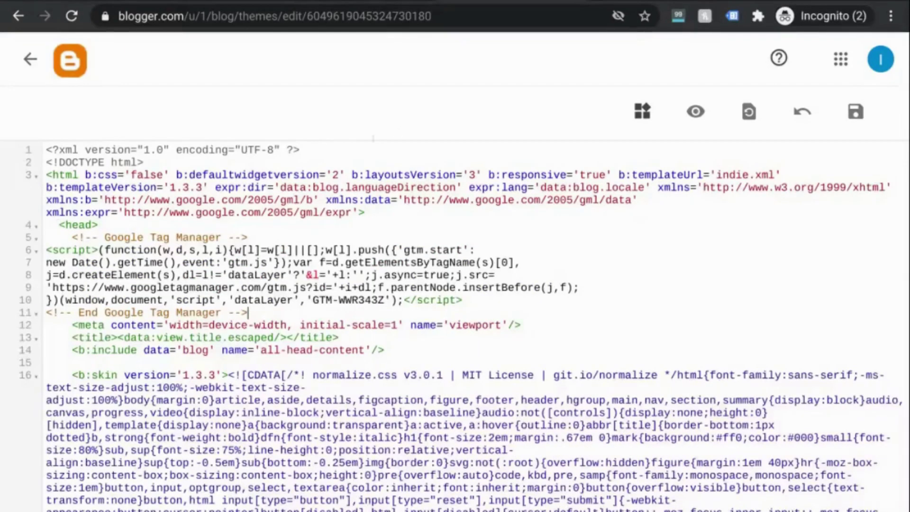
key(ctrl+Tab)
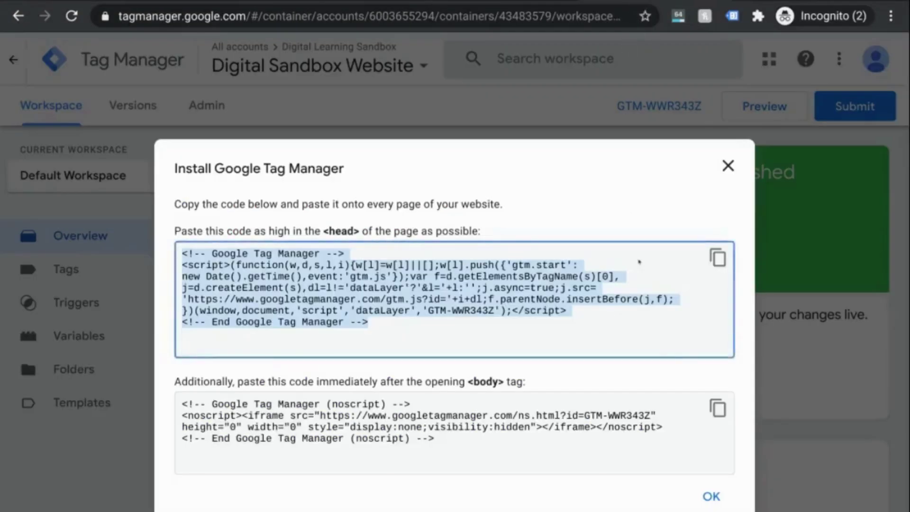
click(706, 406)
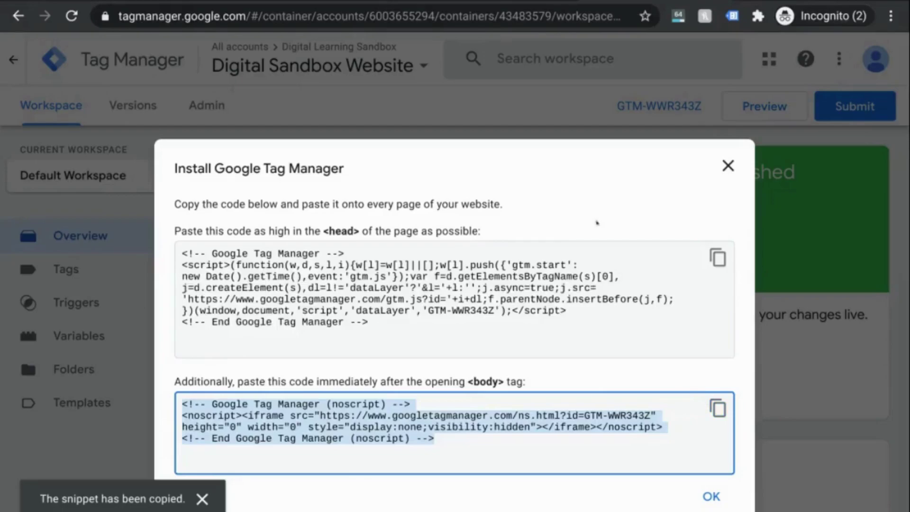
Find the opening <body> tag in the theme code and place the Tag Manager noscript snippet after it.
key(ctrl+Tab)
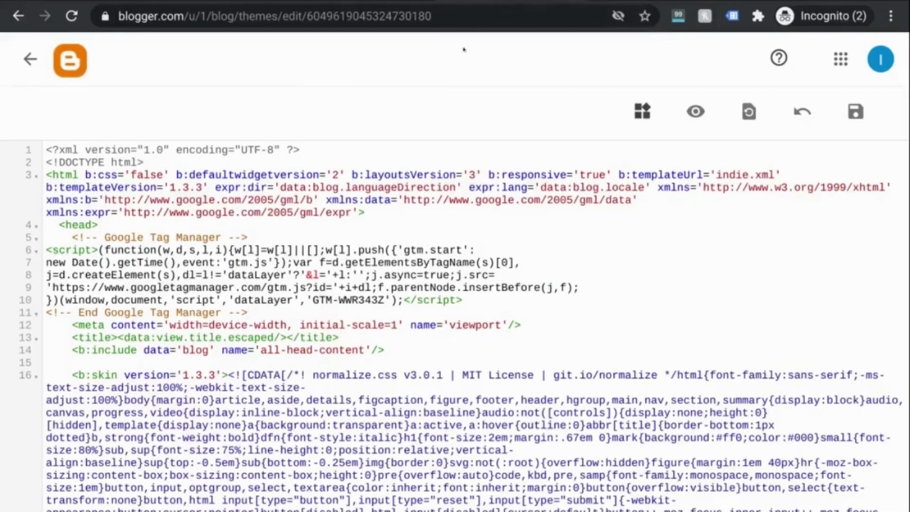
key(ctrl+f)
text(<body>)
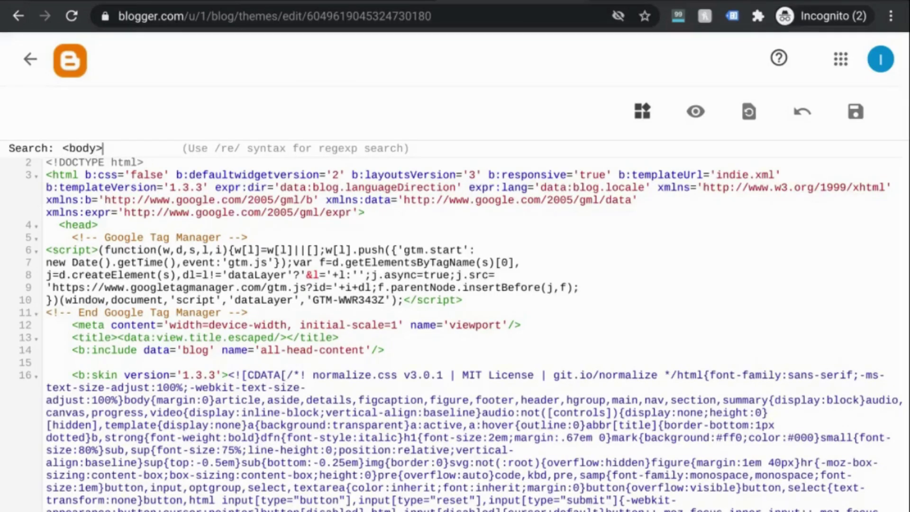
key(Return)
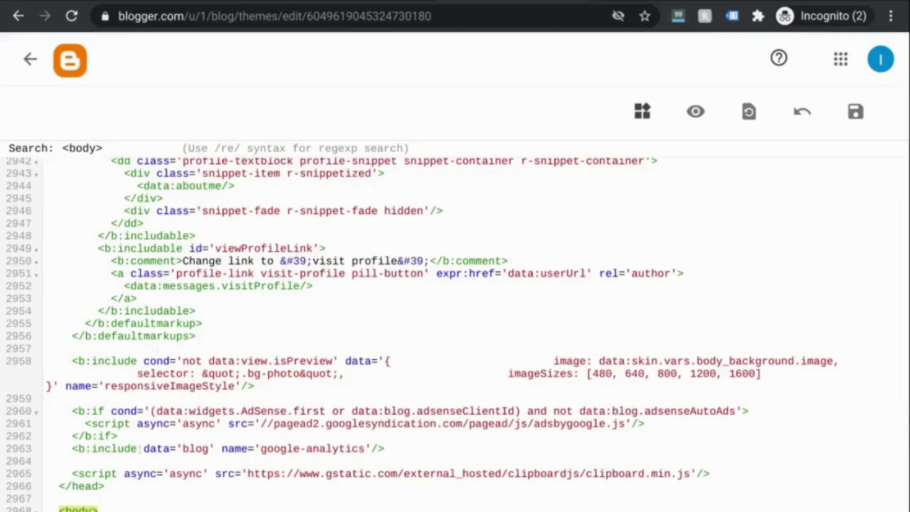
key(Escape)
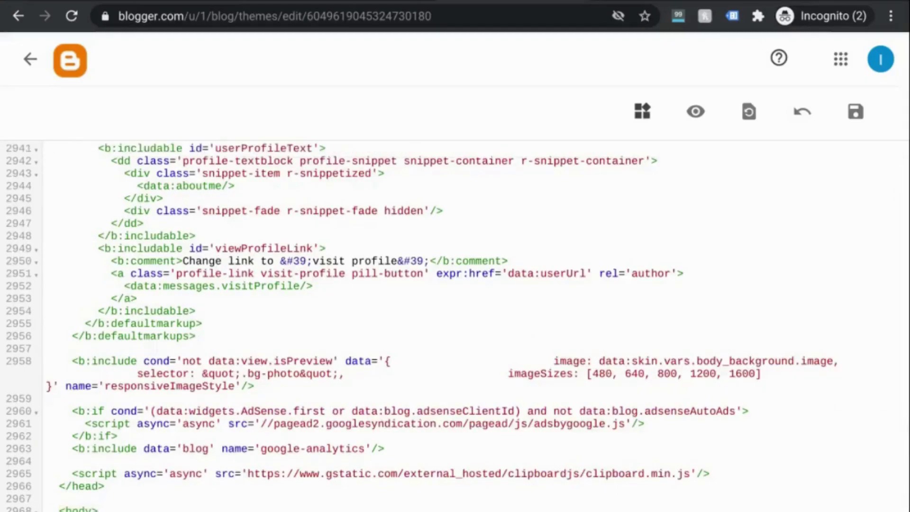
scroll(454, 326, down, 5)
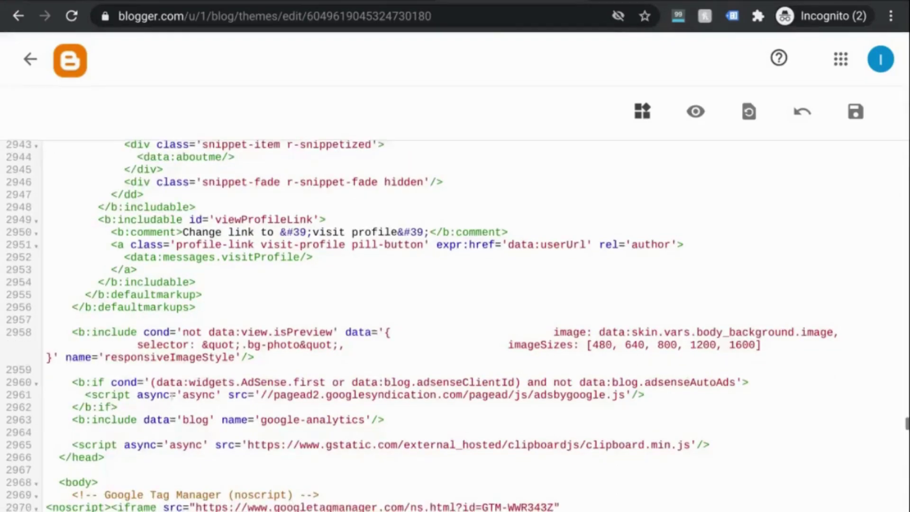
scroll(454, 325, down, 1)
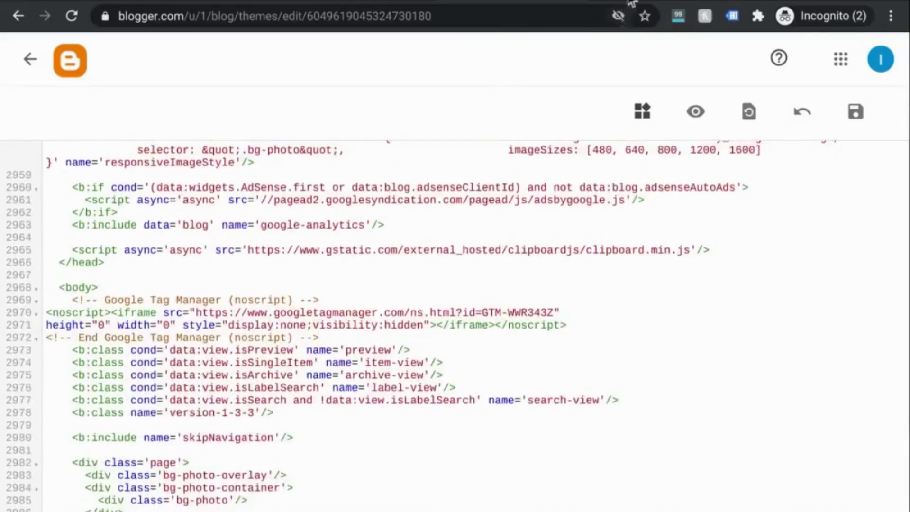
key(ctrl+shift+Tab)
Close the install dialog and add a new tag of type Google Analytics: GA4 Configuration.
click(719, 159)
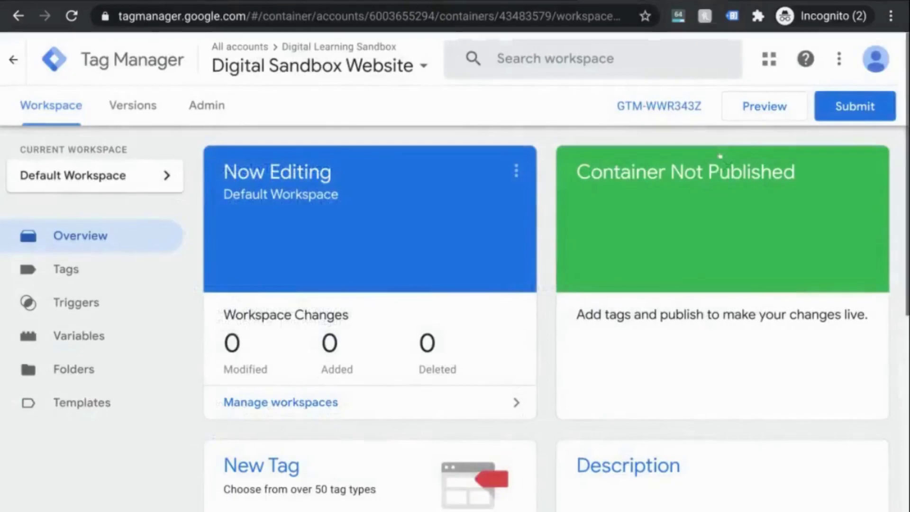
scroll(325, 454, down, 2)
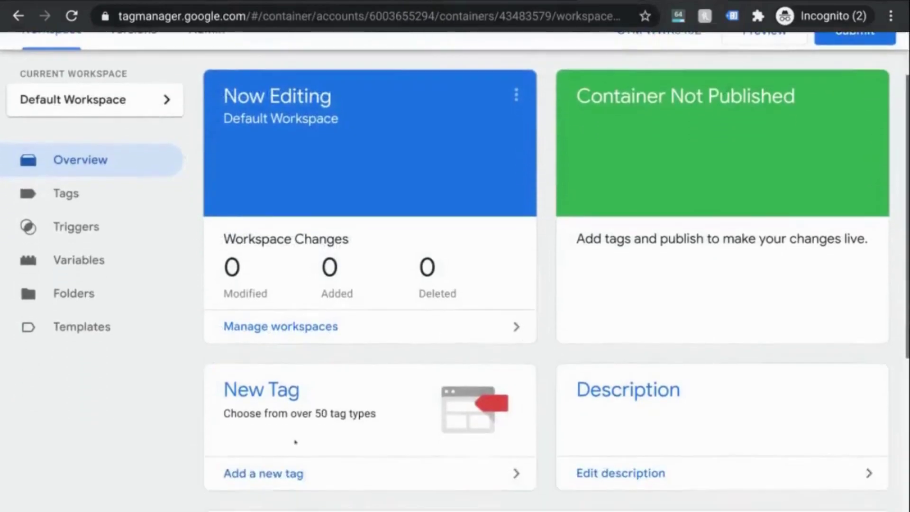
click(267, 474)
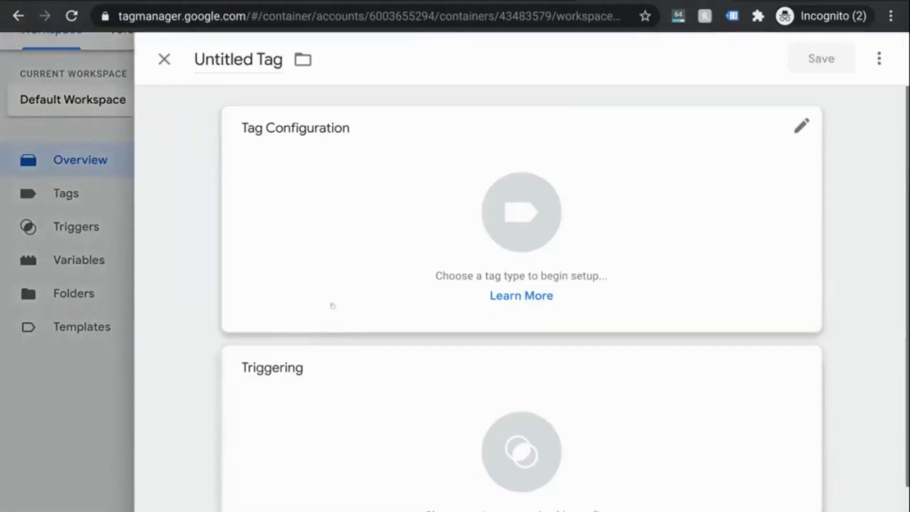
click(494, 198)
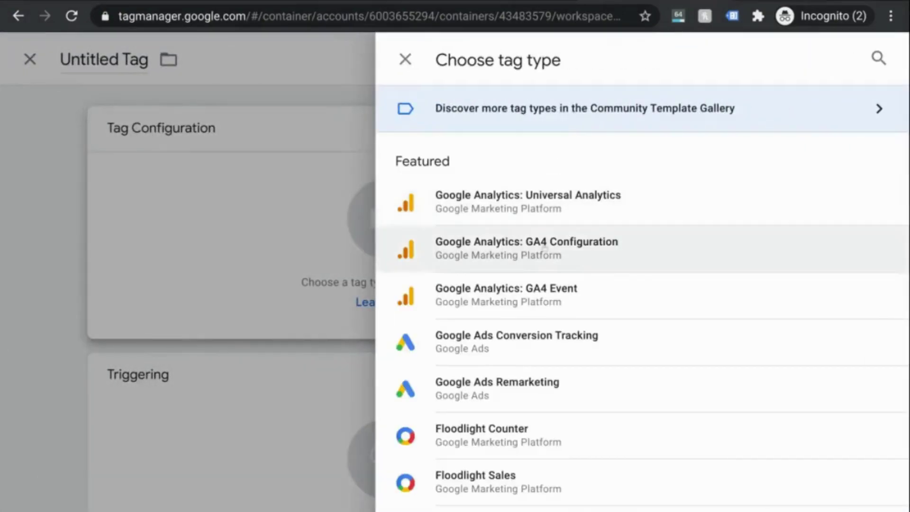
click(545, 247)
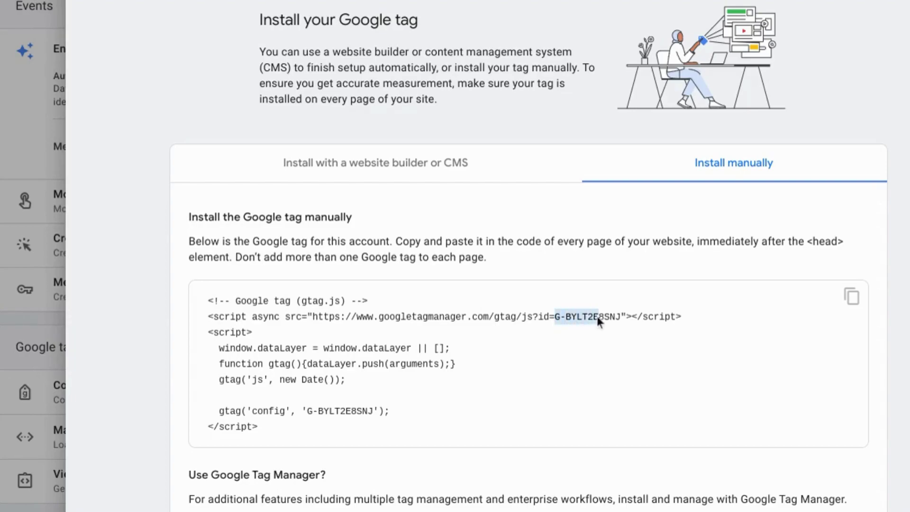
Close the Google tag installation instructions to get back to the stream details for G-BYLT2E8SNJ.
click(312, 408)
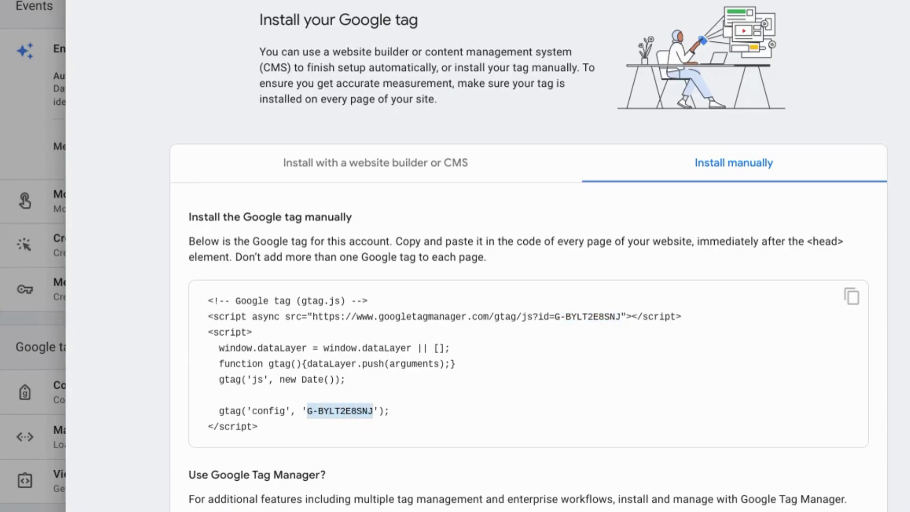
key(Escape)
scroll(737, 264, up, 5)
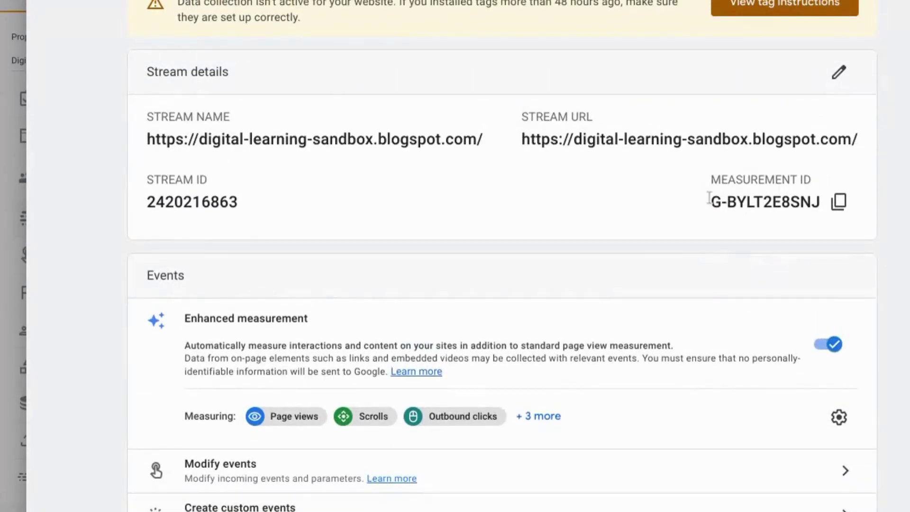
Copy Measurement ID G-BYLT2E8SNJ from the GA4 stream into the tag's Measurement ID field.
click(839, 203)
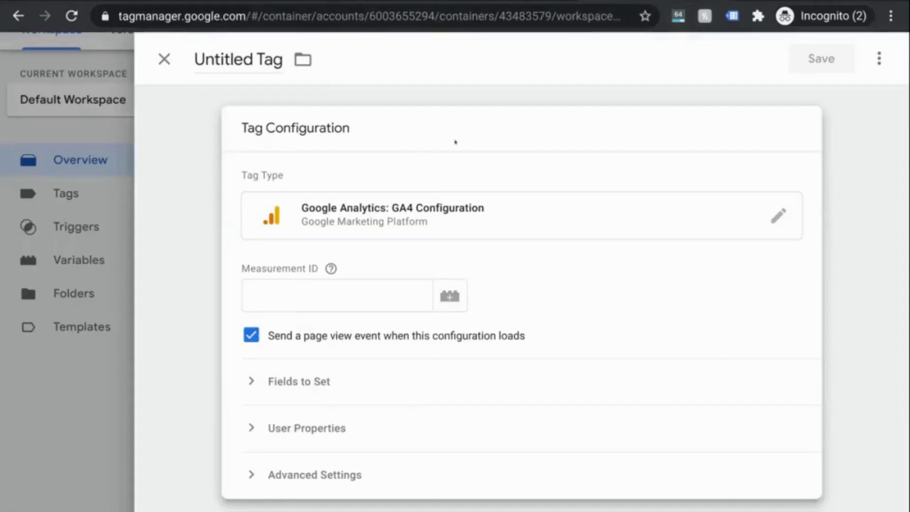
click(344, 293)
key(ctrl+v)
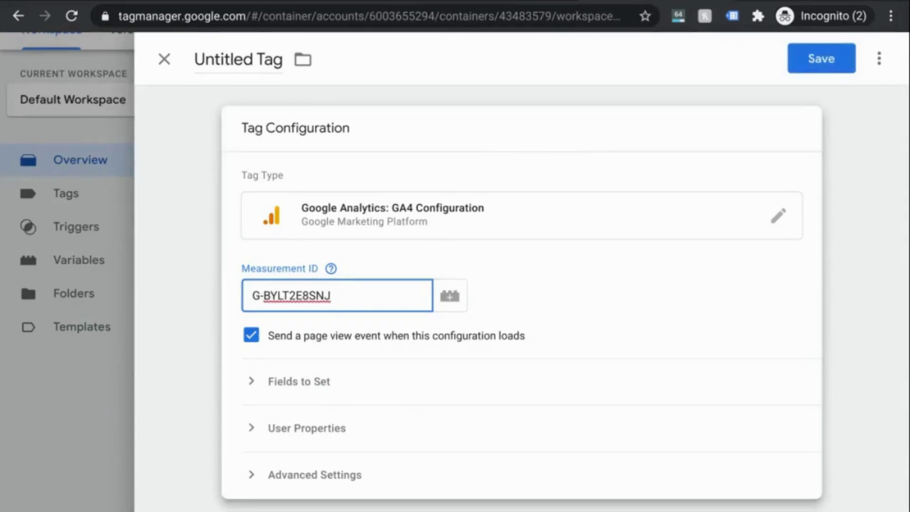
scroll(319, 280, down, 1)
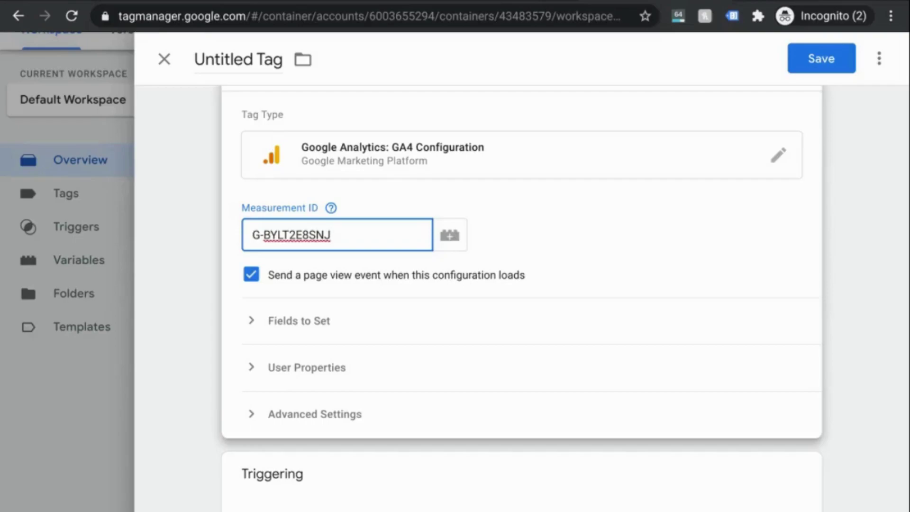
scroll(454, 270, down, 1)
scroll(453, 270, down, 3)
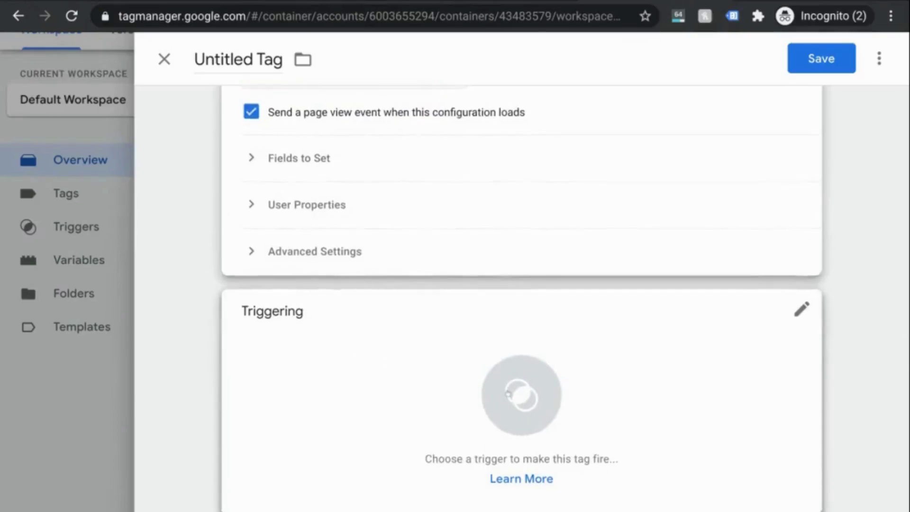
Trigger the tag on All Pages, rename it 'GA4 Configuration', and save it.
click(519, 394)
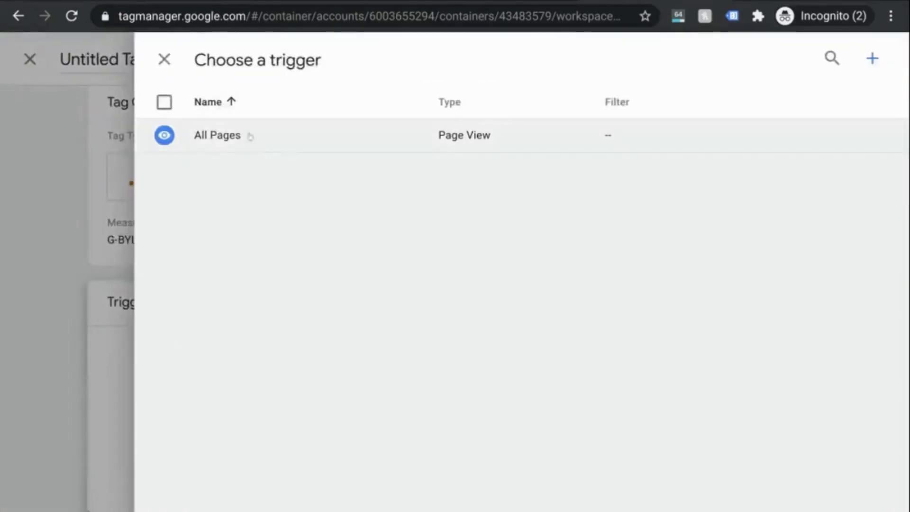
click(217, 135)
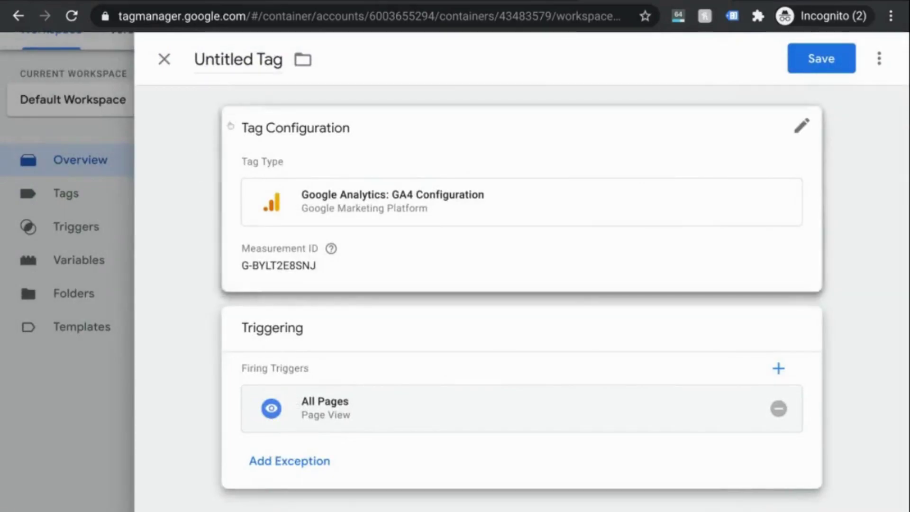
double_click(251, 62)
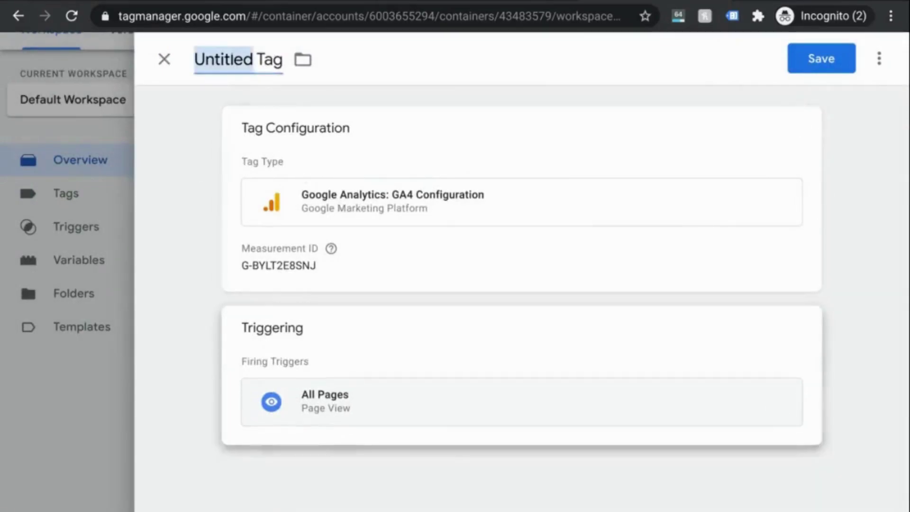
text(GA4 Con)
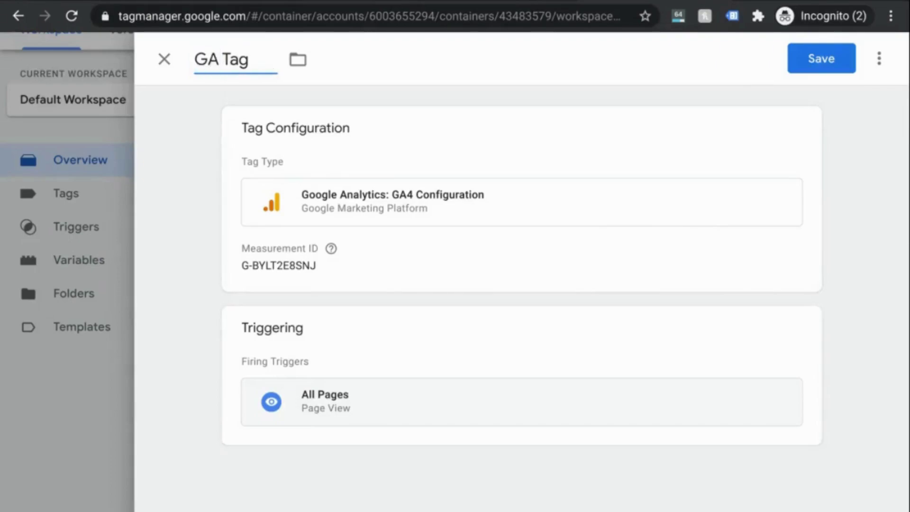
text(figuration)
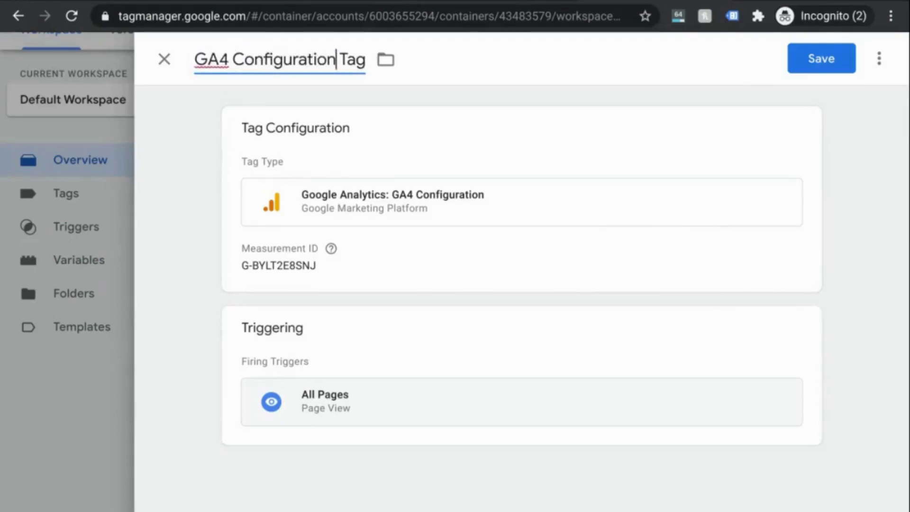
click(844, 66)
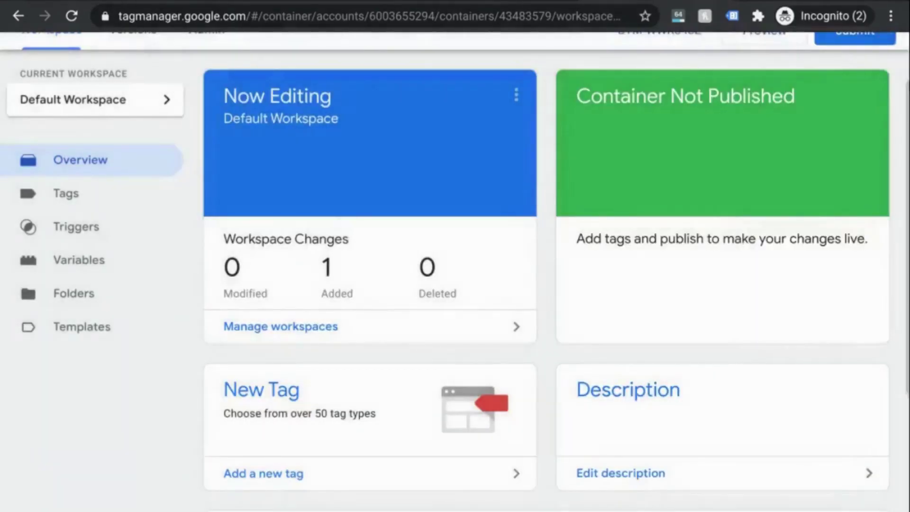
scroll(691, 129, up, 2)
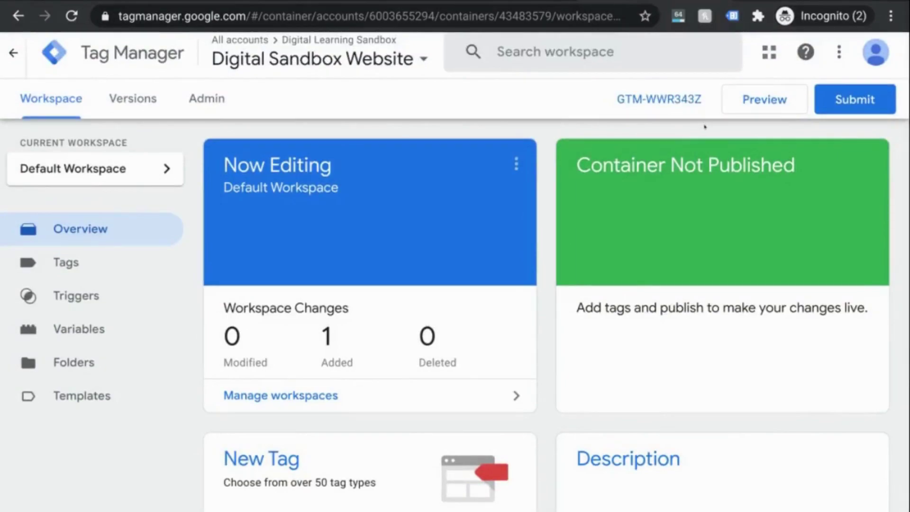
scroll(706, 128, up, 1)
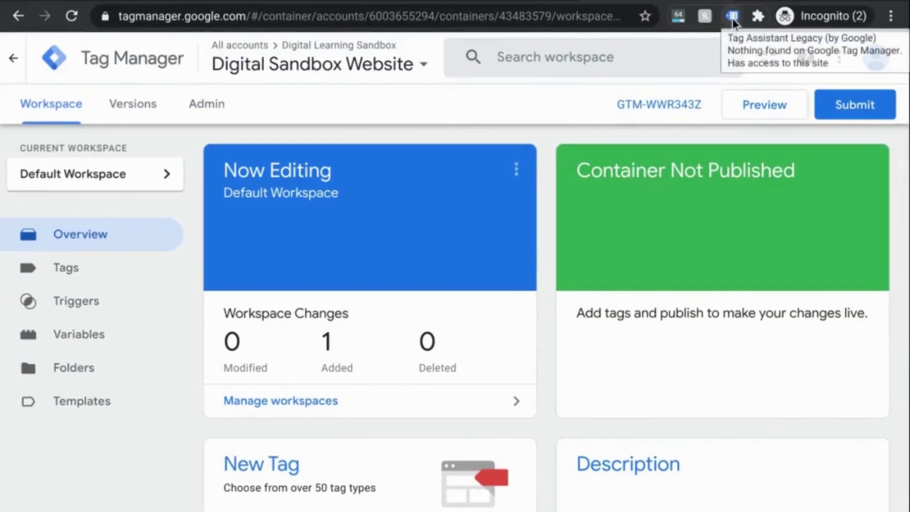
click(732, 17)
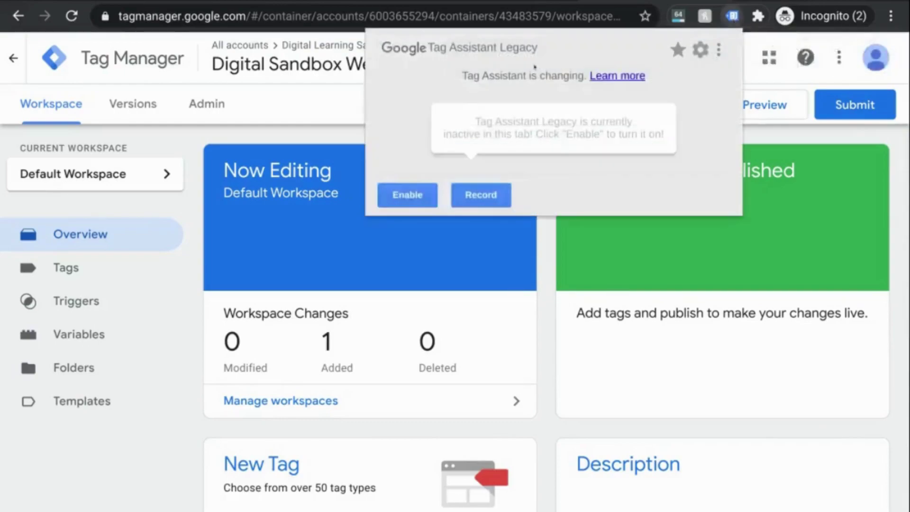
click(853, 135)
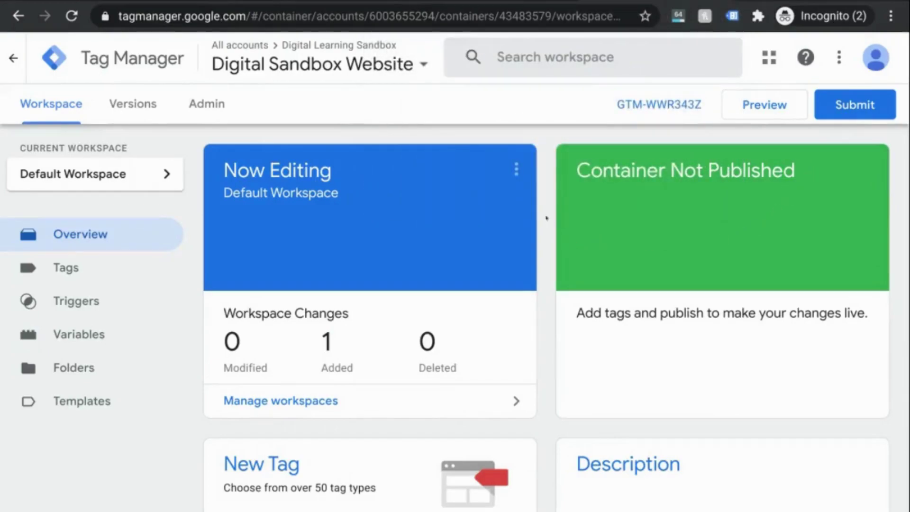
Publish an empty container version from Preview, then launch the preview.
click(762, 107)
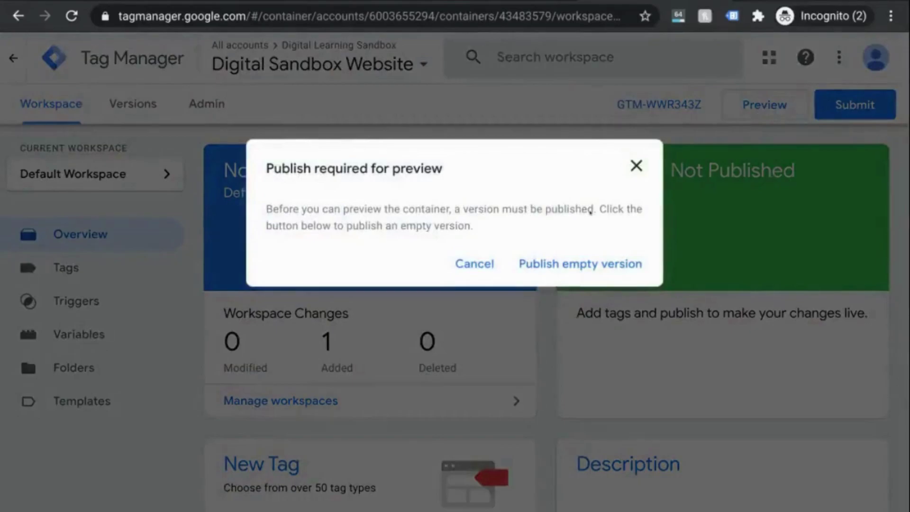
click(553, 265)
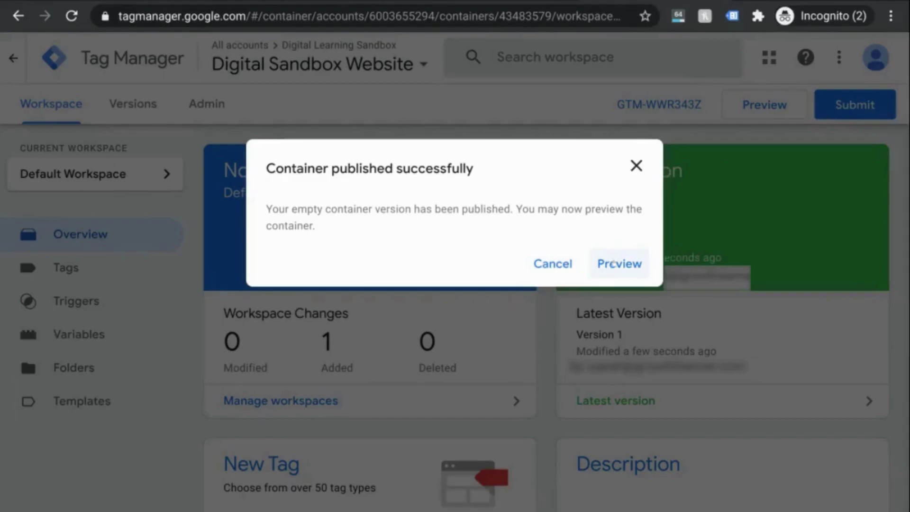
click(613, 264)
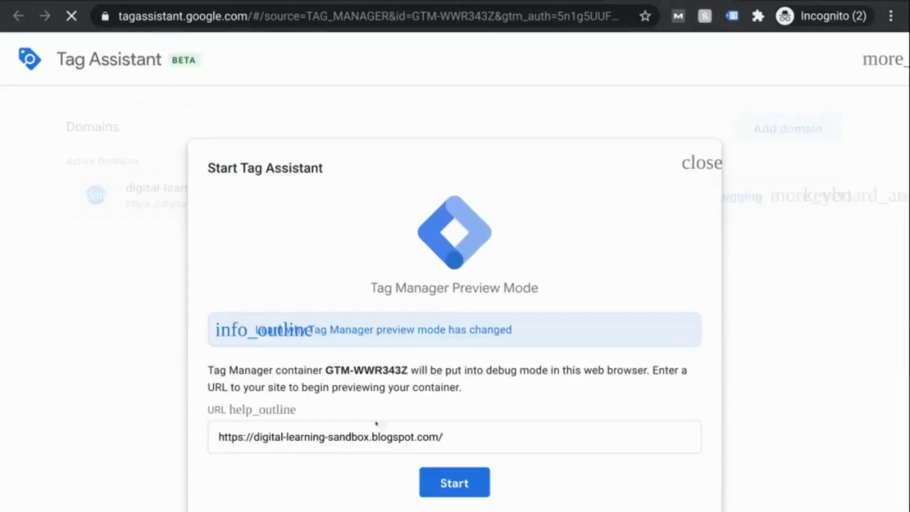
Start Tag Assistant debugging on the digital-learning-sandbox.blogspot.com blog address.
click(371, 436)
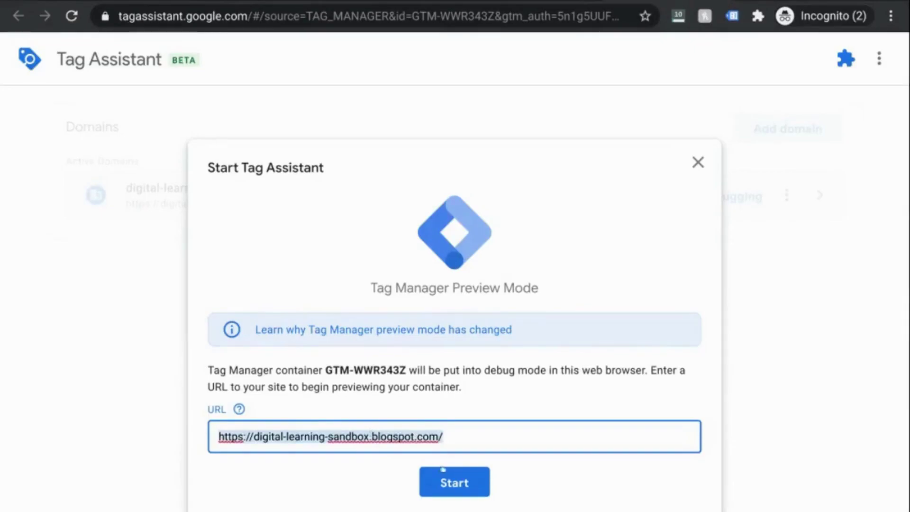
click(447, 482)
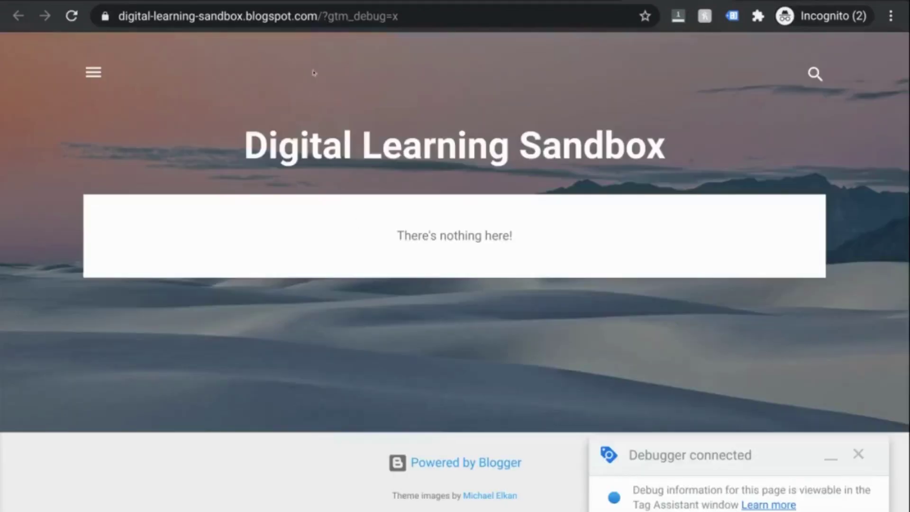
Confirm the blog URL carries ?gtm_debug=x and shows Debugger connected, then return to Tag Assistant.
drag(322, 16, 419, 14)
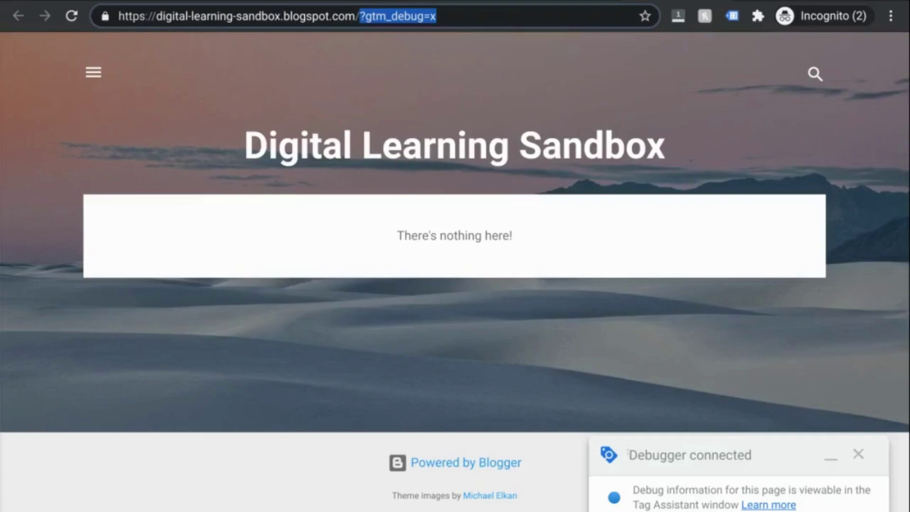
drag(628, 454, 765, 460)
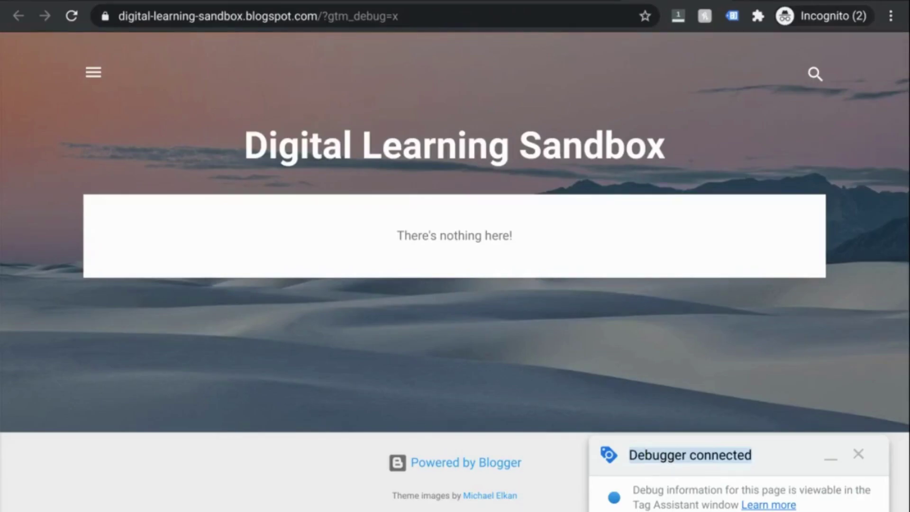
key(alt+Tab)
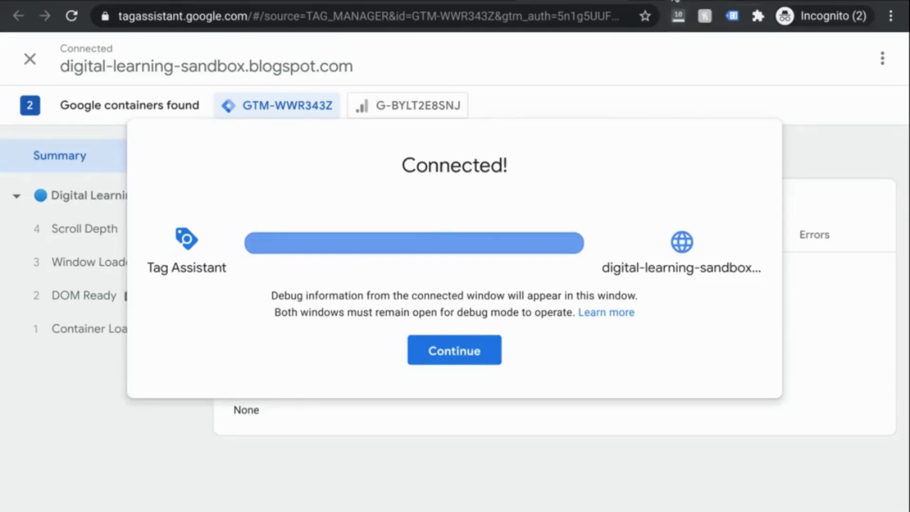
click(675, 2)
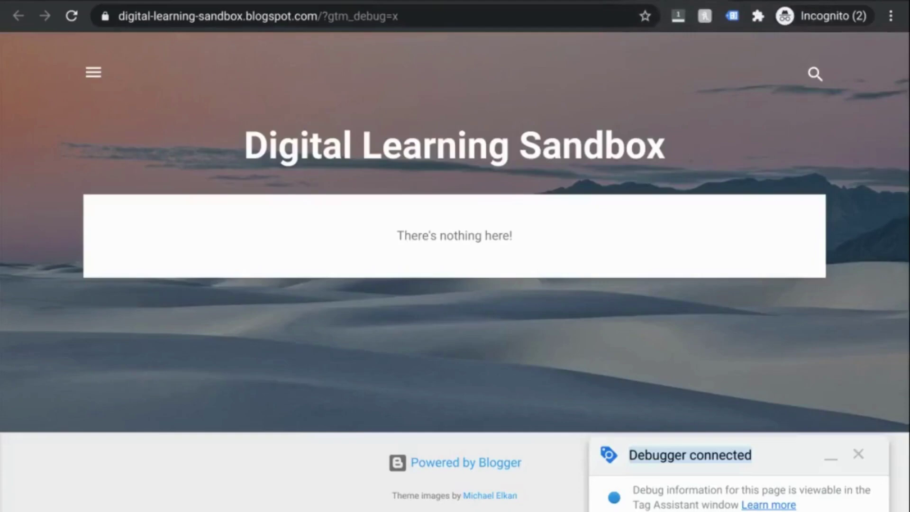
click(733, 22)
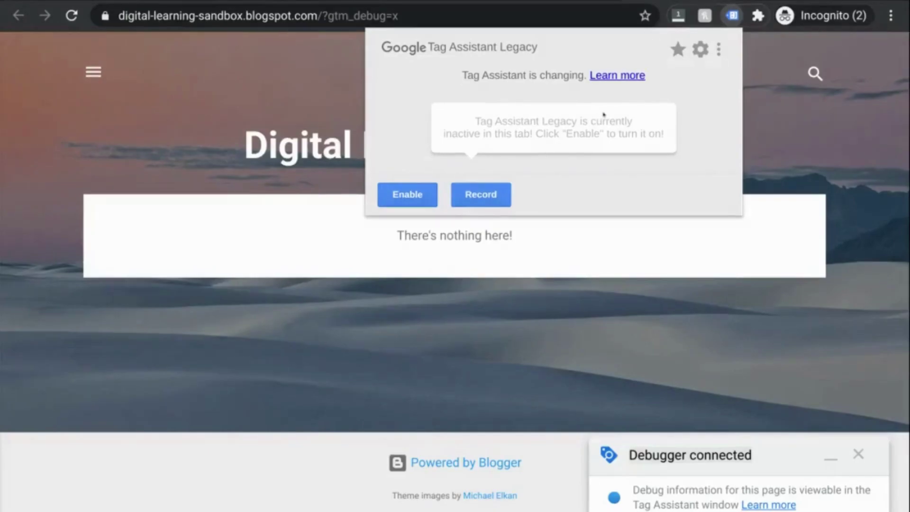
click(573, 6)
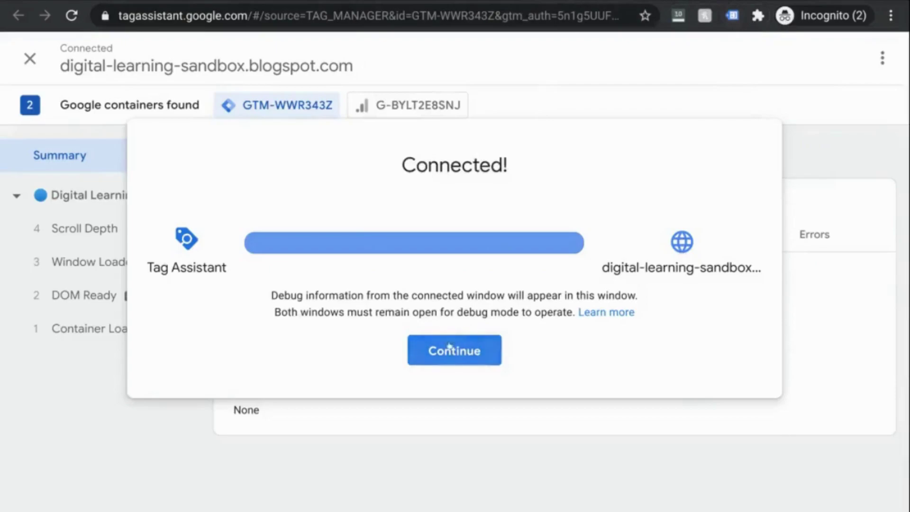
Continue past the Connected! notice to see GA4 Configuration Tag fired once.
click(448, 348)
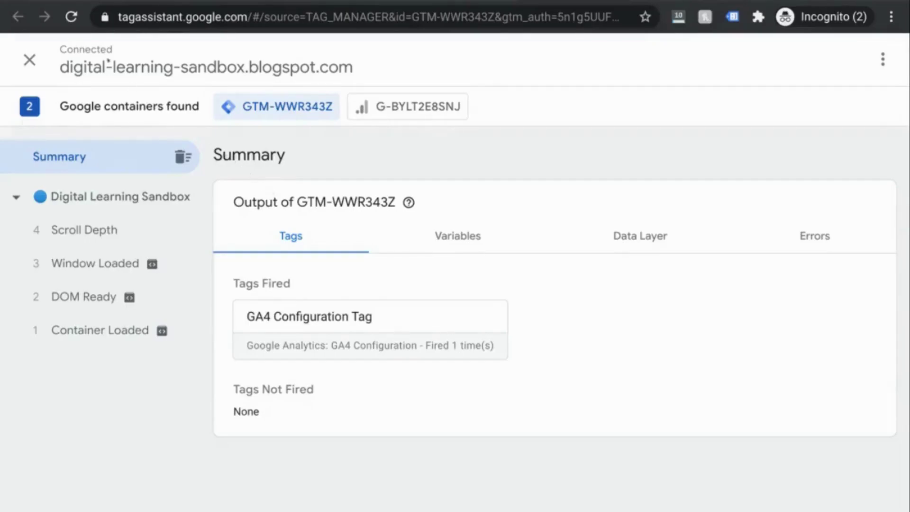
In Google Analytics, close the Tagging Instructions panel and bring up the Realtime overview.
click(64, 2)
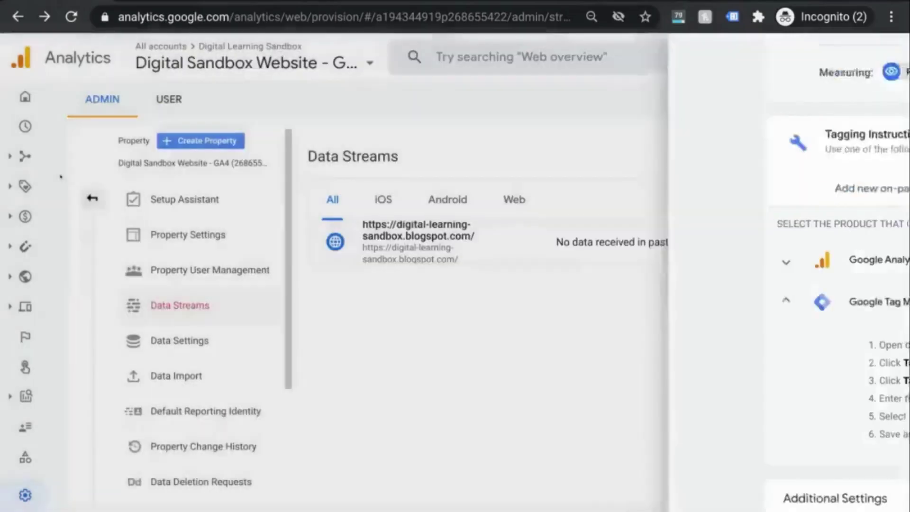
click(28, 138)
click(25, 127)
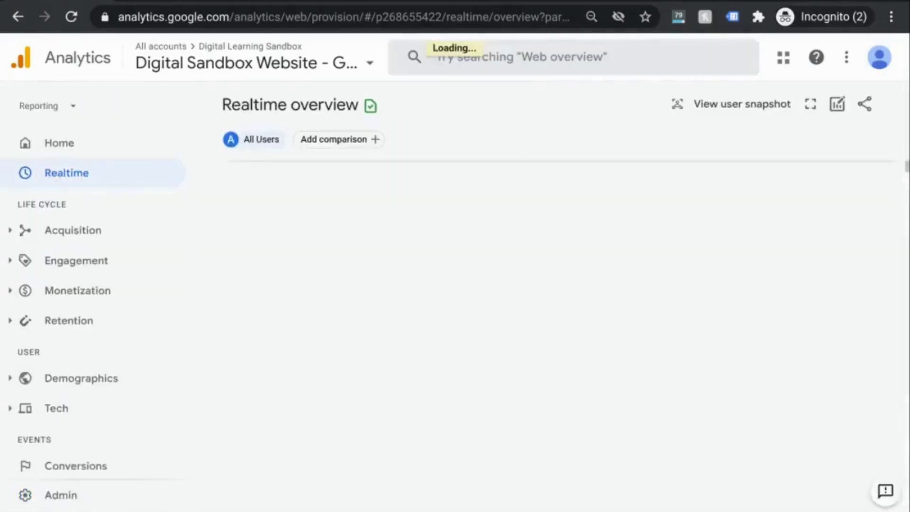
scroll(540, 350, down, 5)
scroll(540, 350, down, 4)
scroll(540, 345, up, 3)
scroll(540, 345, down, 4)
Review the Realtime cards showing page_view as top event and 1 desktop user.
drag(540, 282, 631, 292)
scroll(631, 292, up, 10)
scroll(476, 317, down, 3)
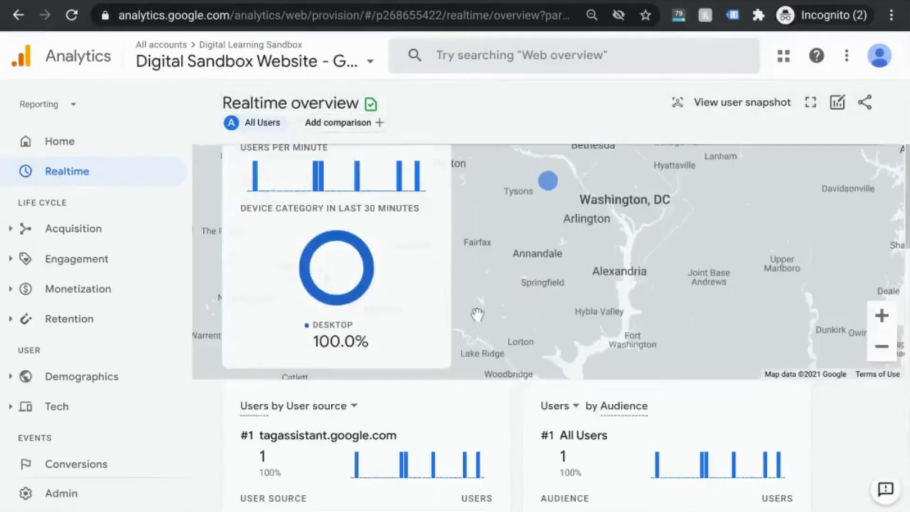
scroll(476, 316, down, 1)
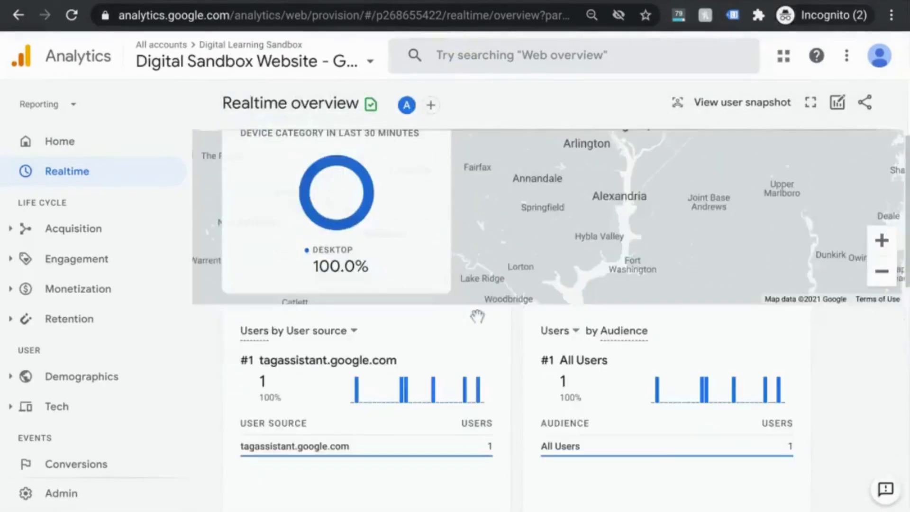
scroll(616, 355, down, 1)
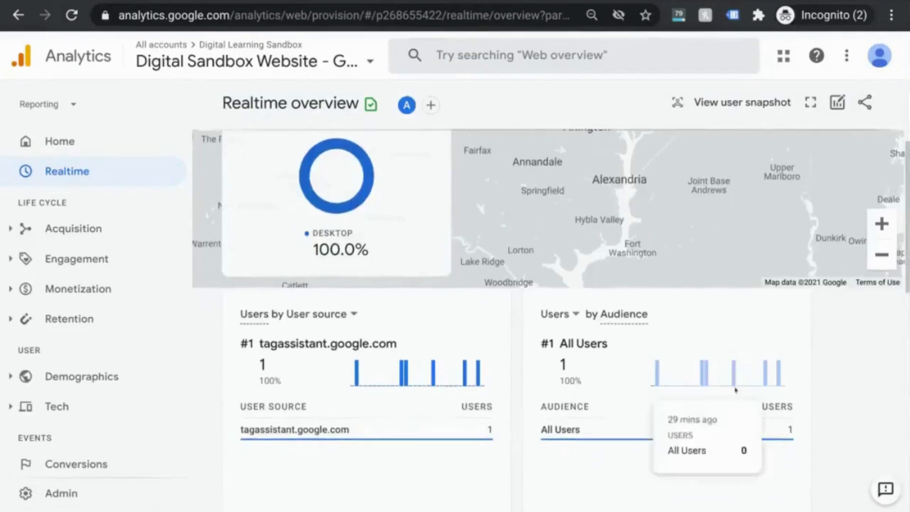
mouse_move(781, 377)
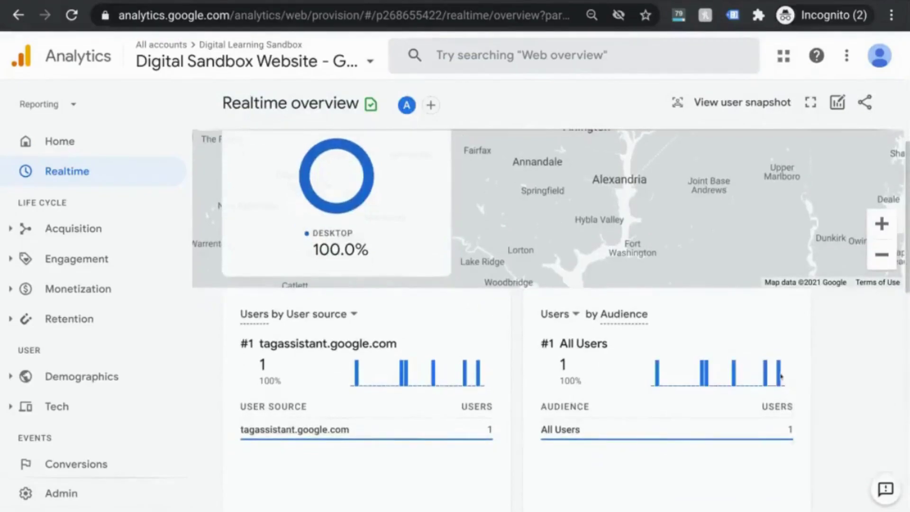
scroll(779, 371, down, 2)
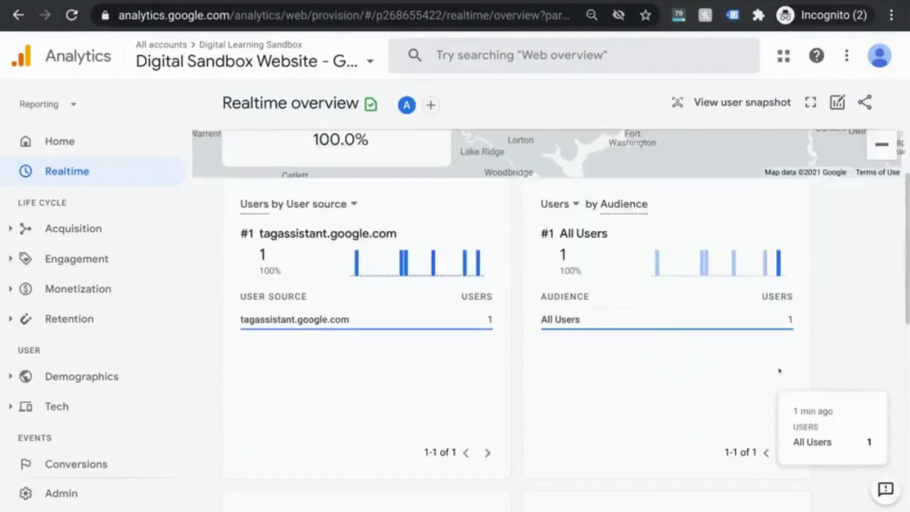
scroll(730, 323, down, 3)
scroll(494, 258, down, 2)
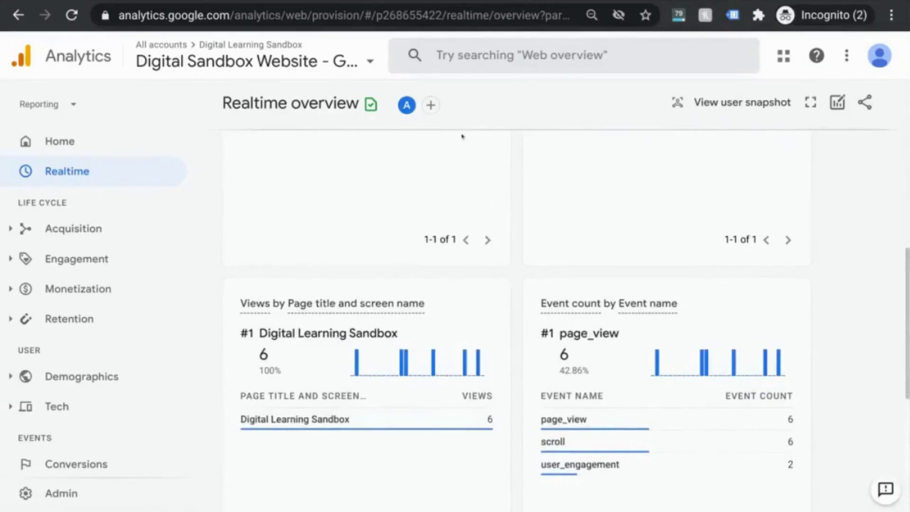
scroll(466, 145, up, 10)
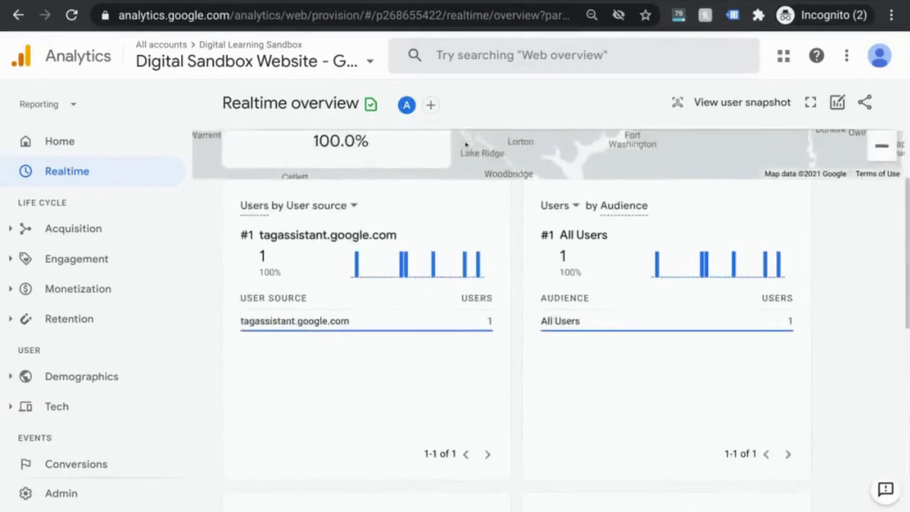
scroll(466, 145, up, 1)
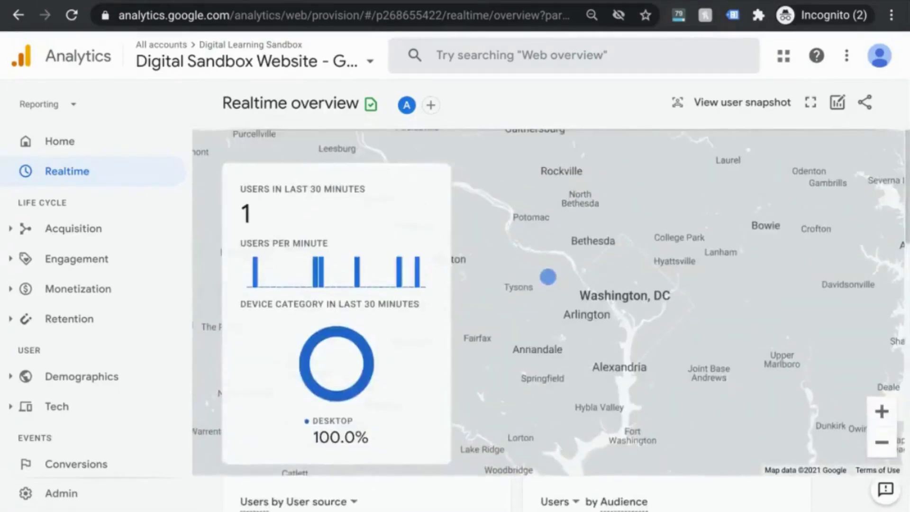